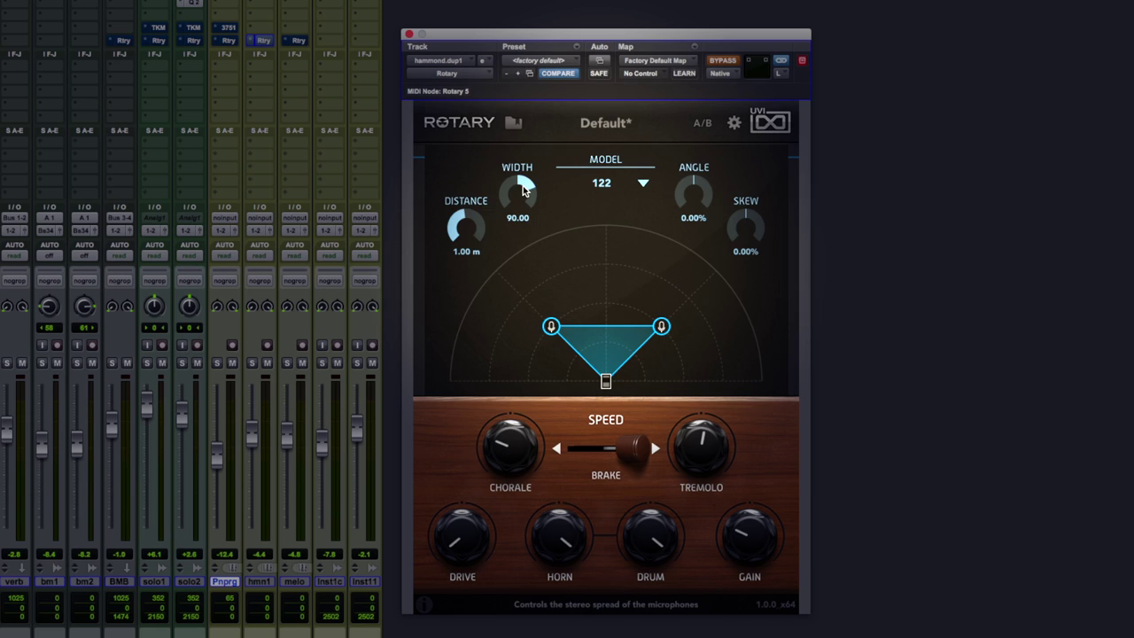
Step: Set the microphones to width 103.44, distance 1.32 m, angle -35.94% and skew 38.34%, and show the speaker models
mouse_move(526, 190)
mouse_down()
mouse_move(523, 233)
mouse_move(524, 181)
mouse_up()
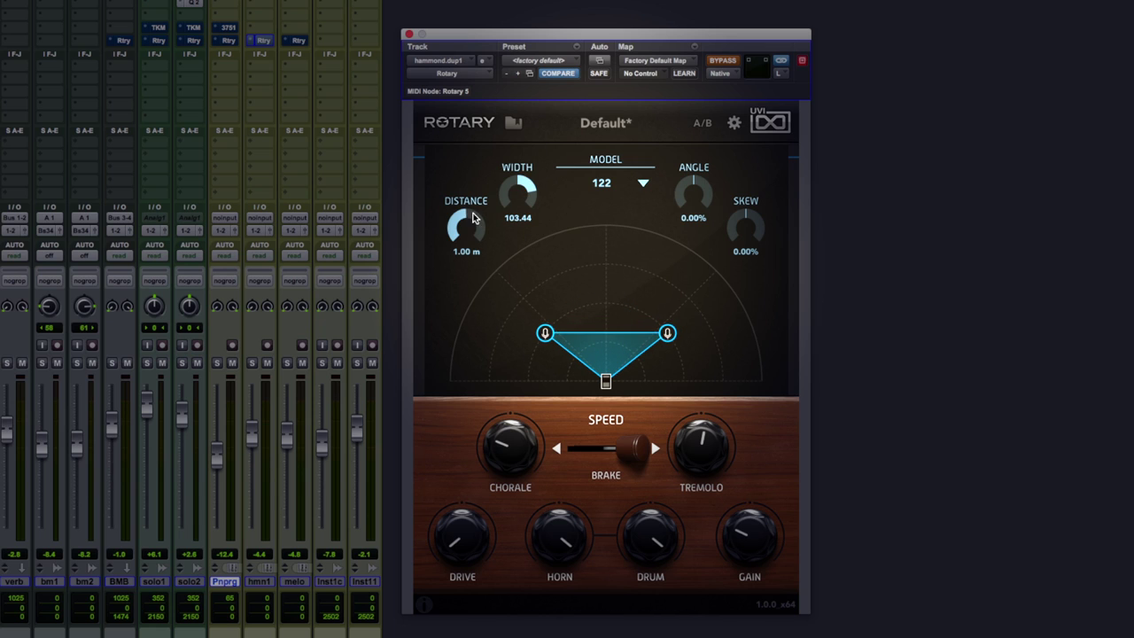
drag(473, 212, 477, 197)
drag(680, 194, 680, 235)
drag(740, 200, 740, 182)
click(642, 182)
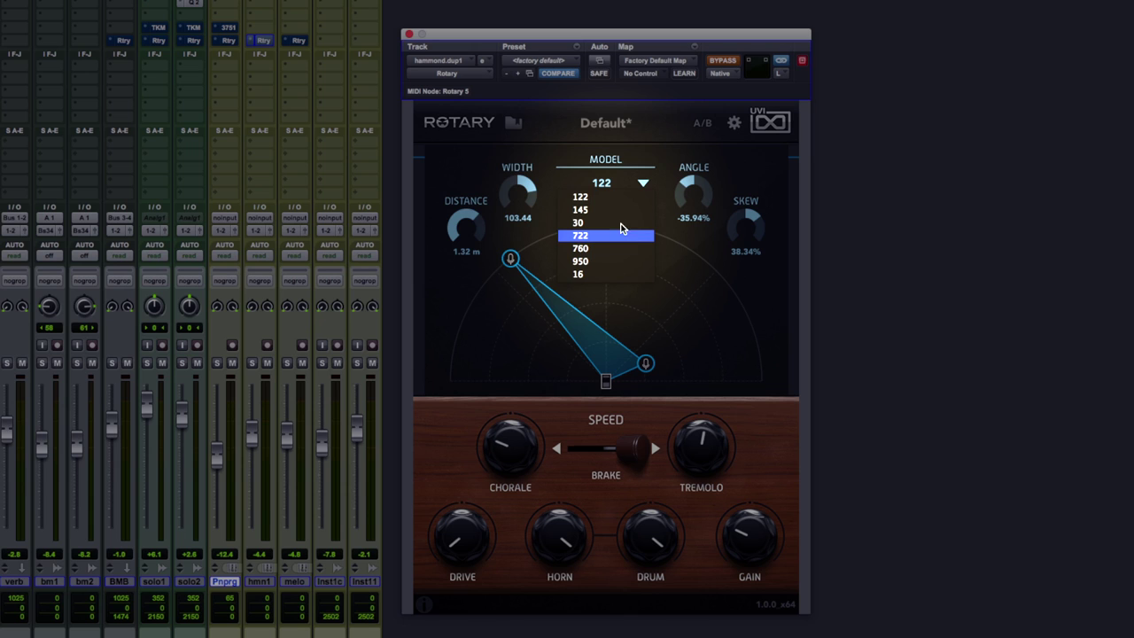
Step: Keep speaker model 122, switch the rotors to brake, and lower the horn and drum levels
click(579, 197)
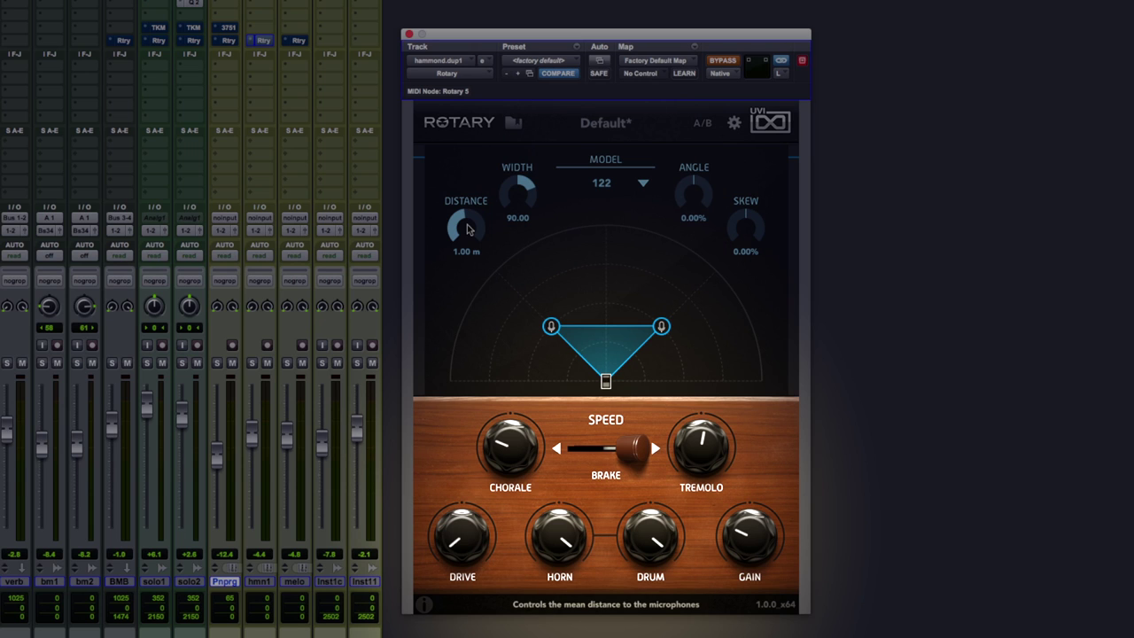
click(606, 459)
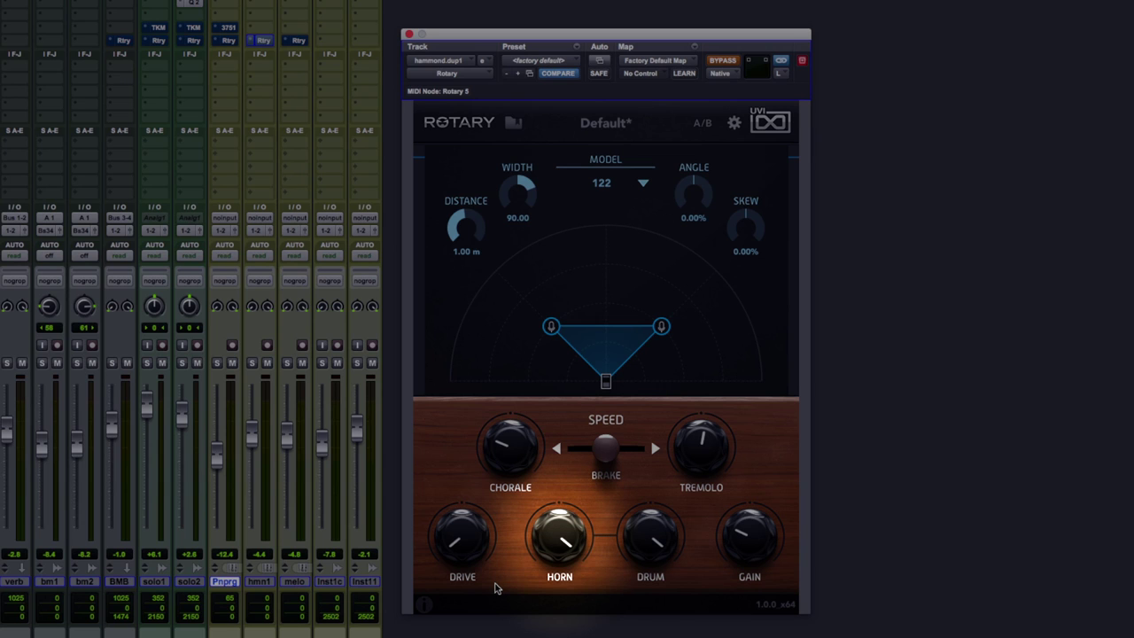
mouse_move(551, 560)
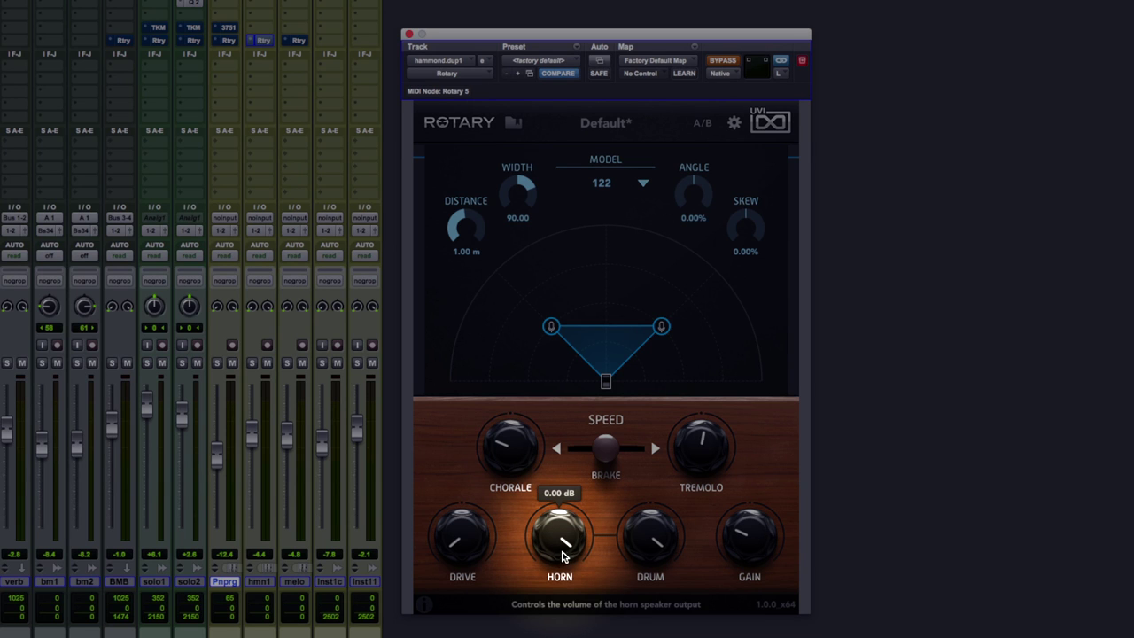
drag(563, 557, 560, 580)
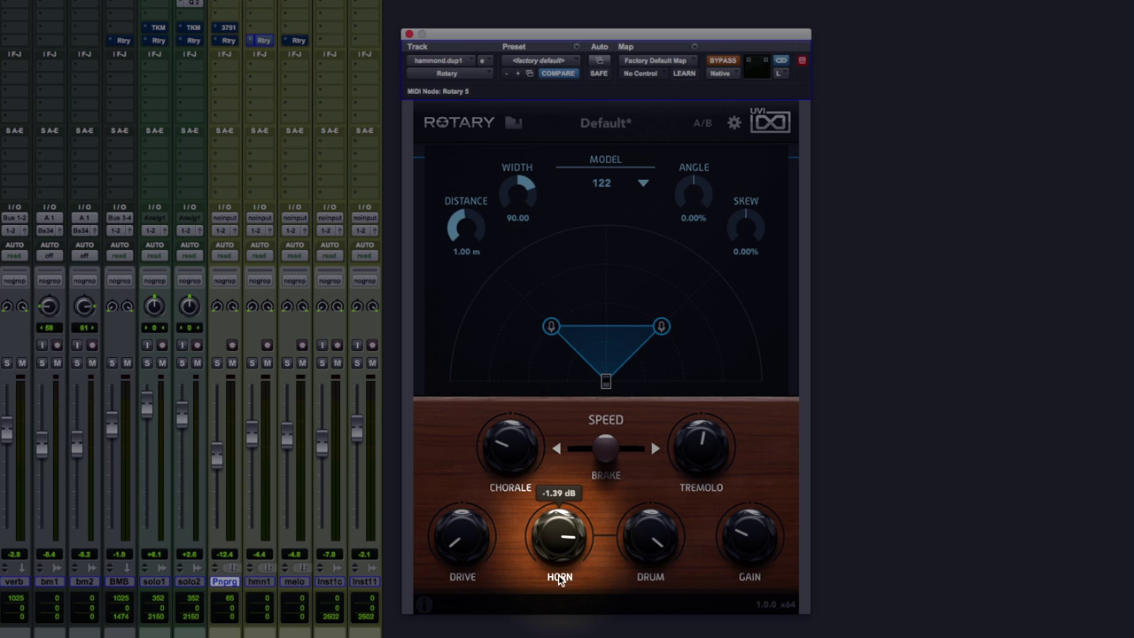
mouse_move(640, 560)
mouse_down()
mouse_move(634, 600)
mouse_move(638, 563)
mouse_up()
Step: Raise the drive amount to 100%
mouse_move(737, 555)
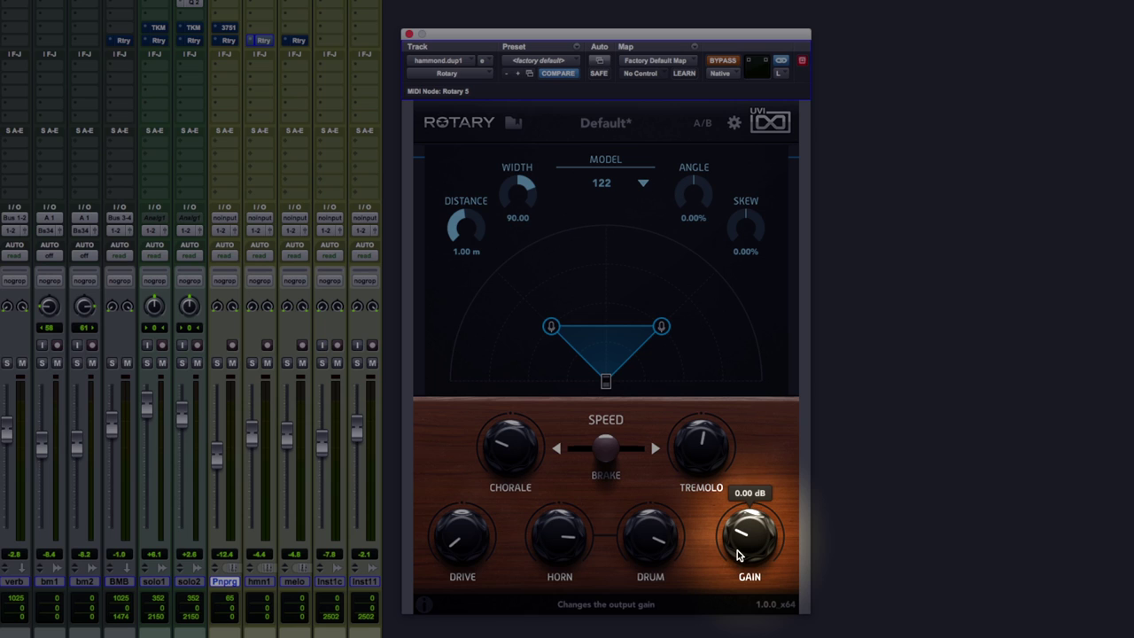
mouse_move(467, 556)
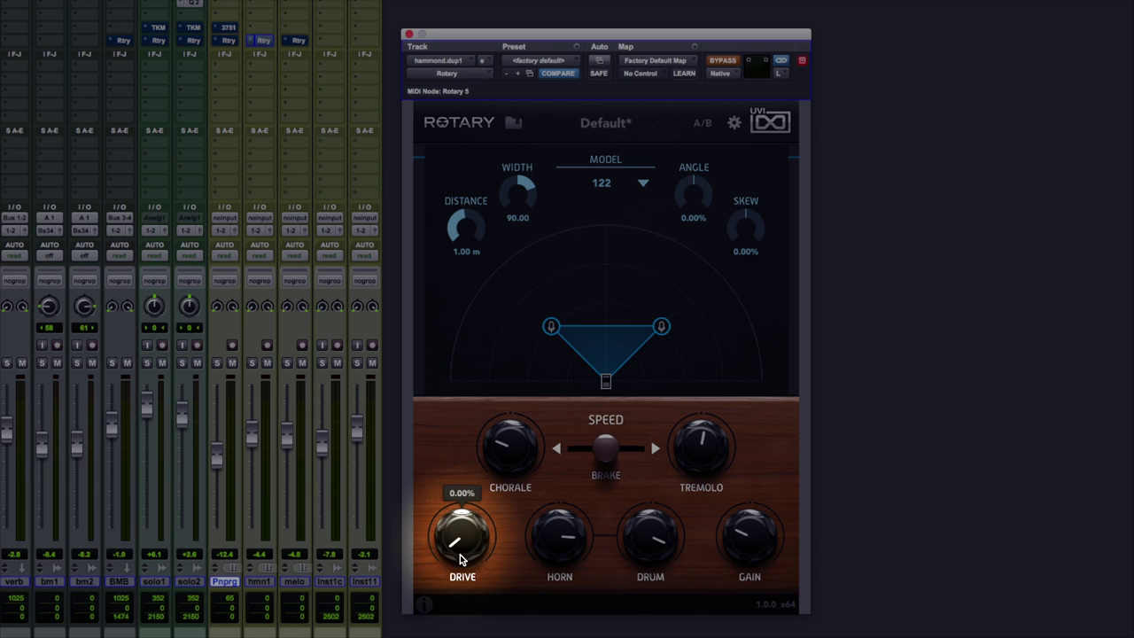
drag(461, 558, 464, 370)
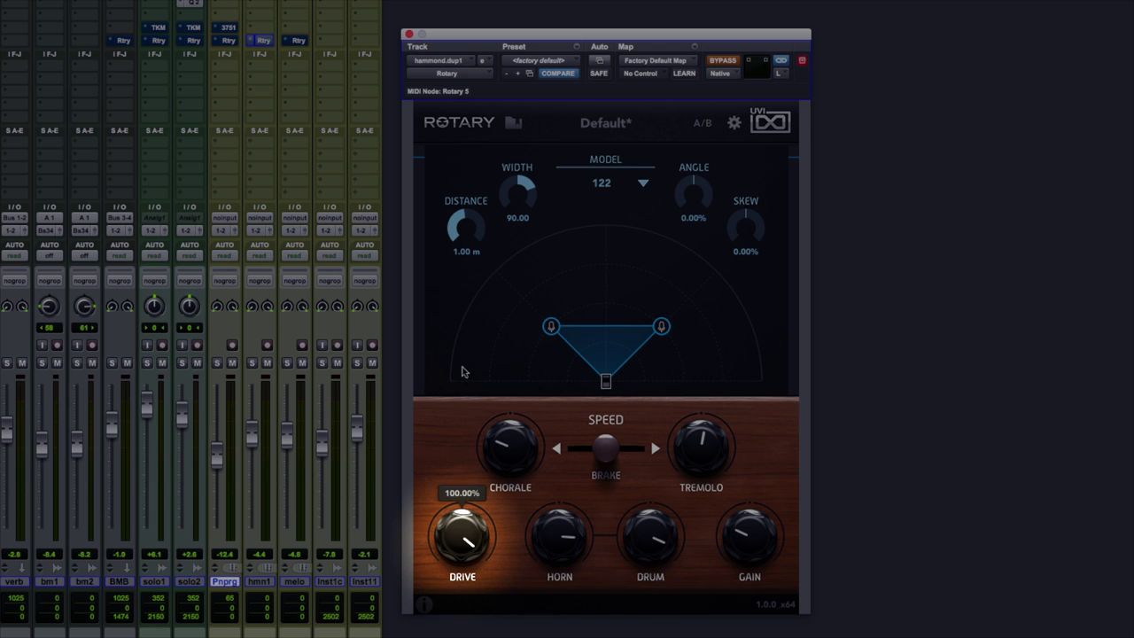
mouse_move(473, 539)
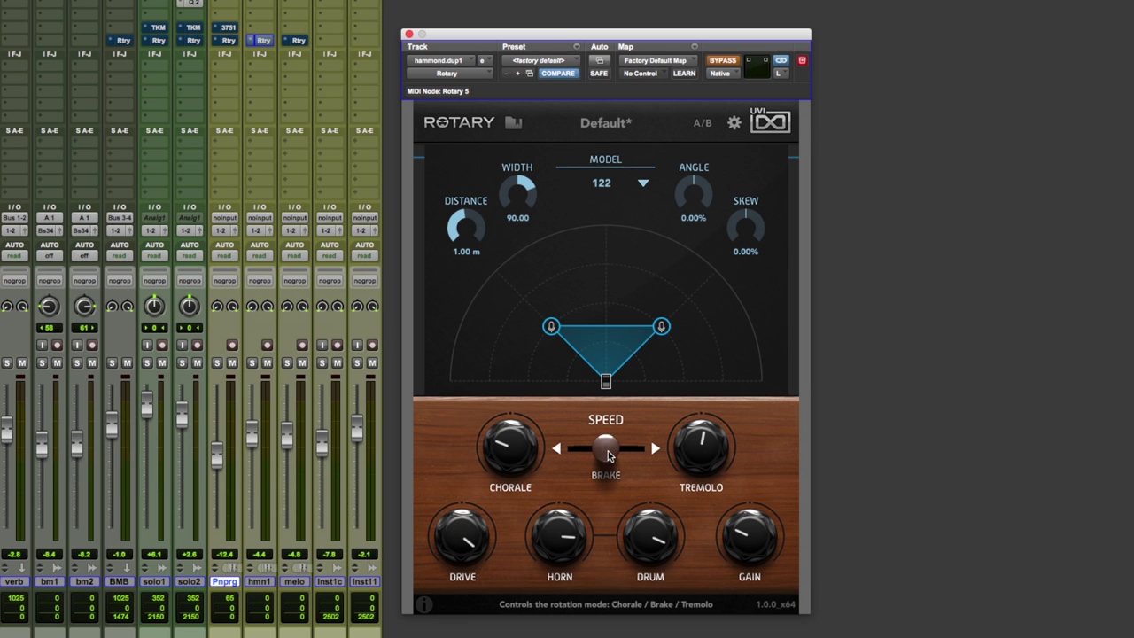
Step: Cycle the rotor speed through chorale and tremolo, then back to brake
drag(607, 455, 504, 452)
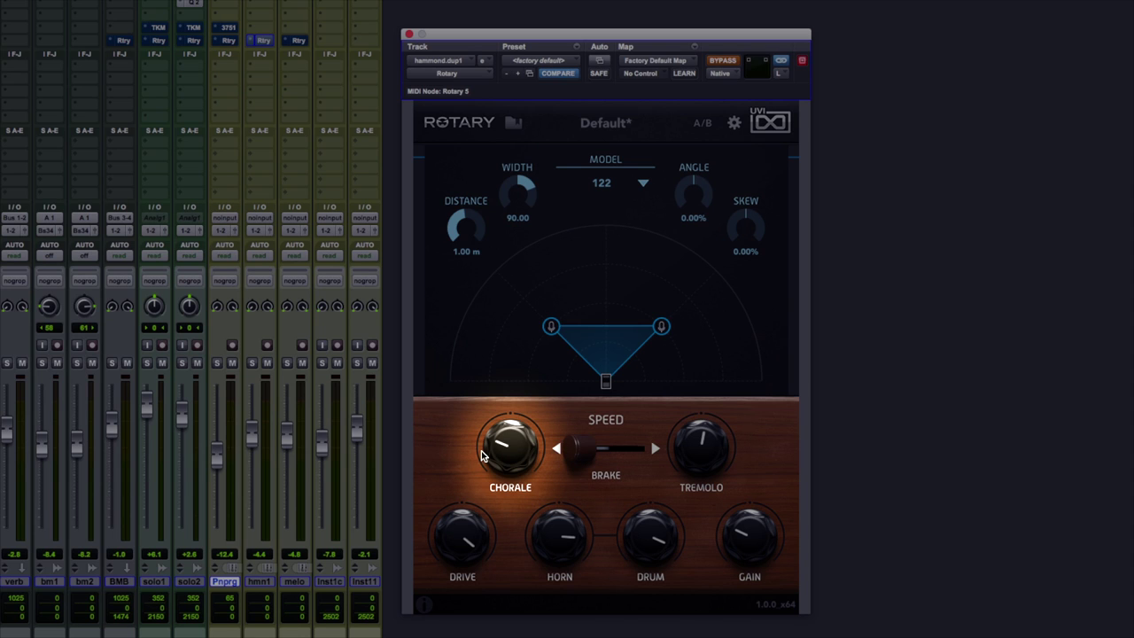
drag(578, 449, 647, 450)
mouse_move(726, 452)
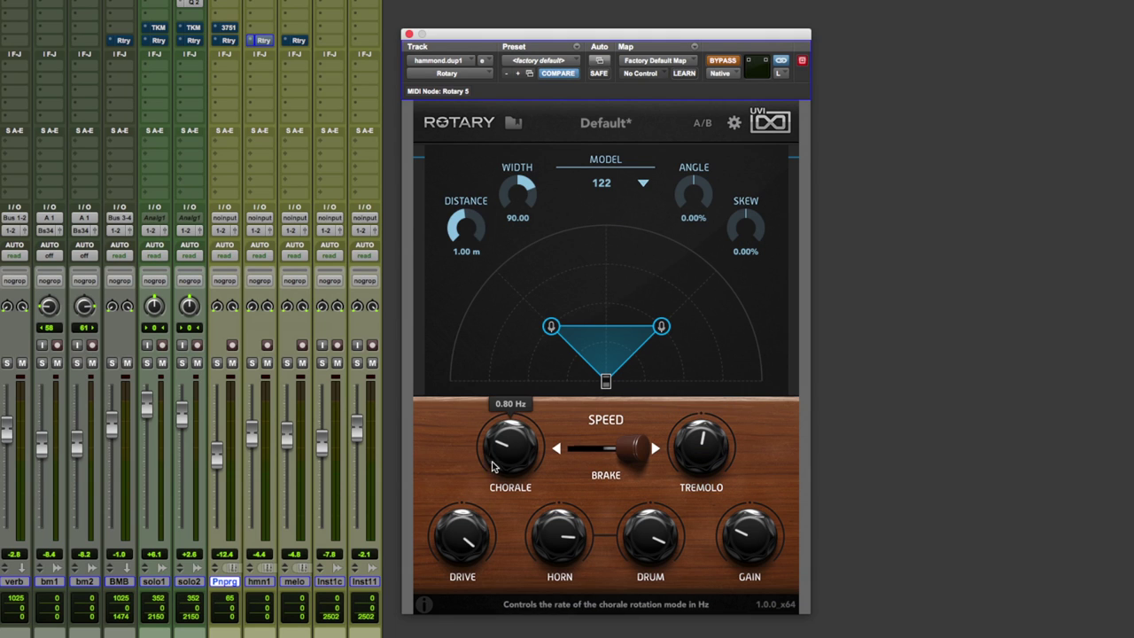
click(631, 450)
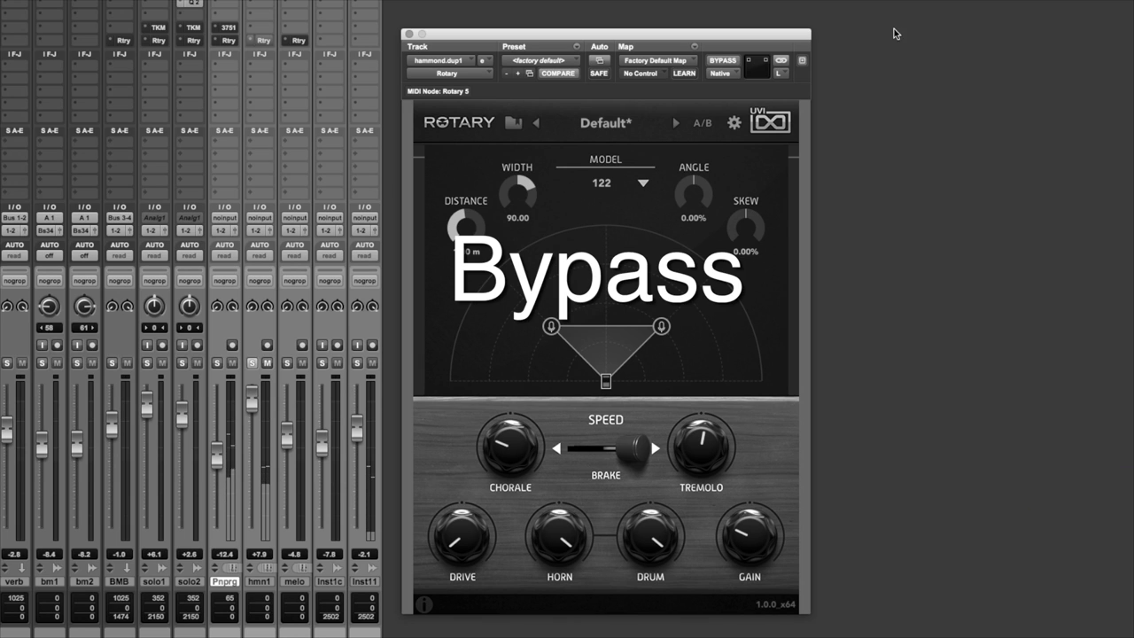
Step: Re-enable the effect and move the rotor speed from brake to chorale
click(723, 62)
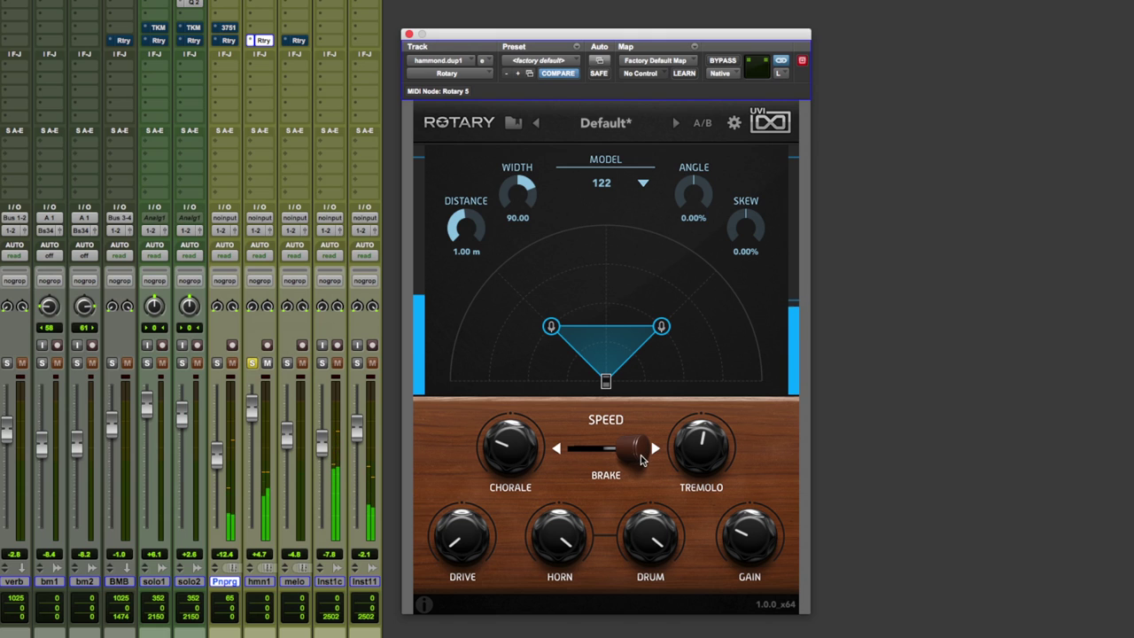
drag(643, 459, 619, 468)
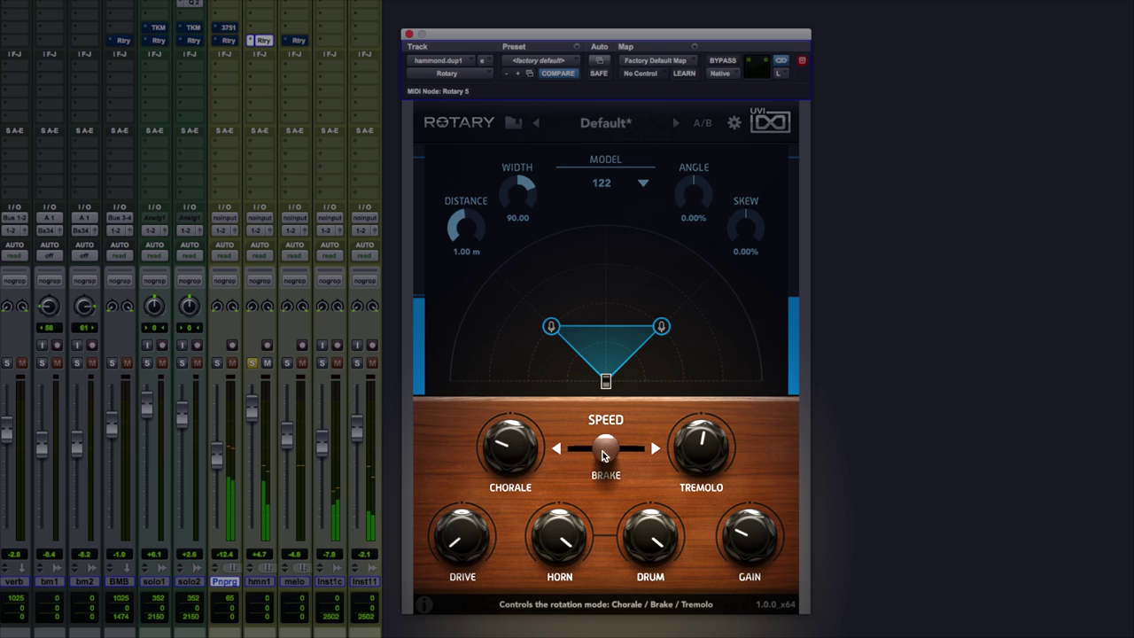
drag(605, 456, 524, 414)
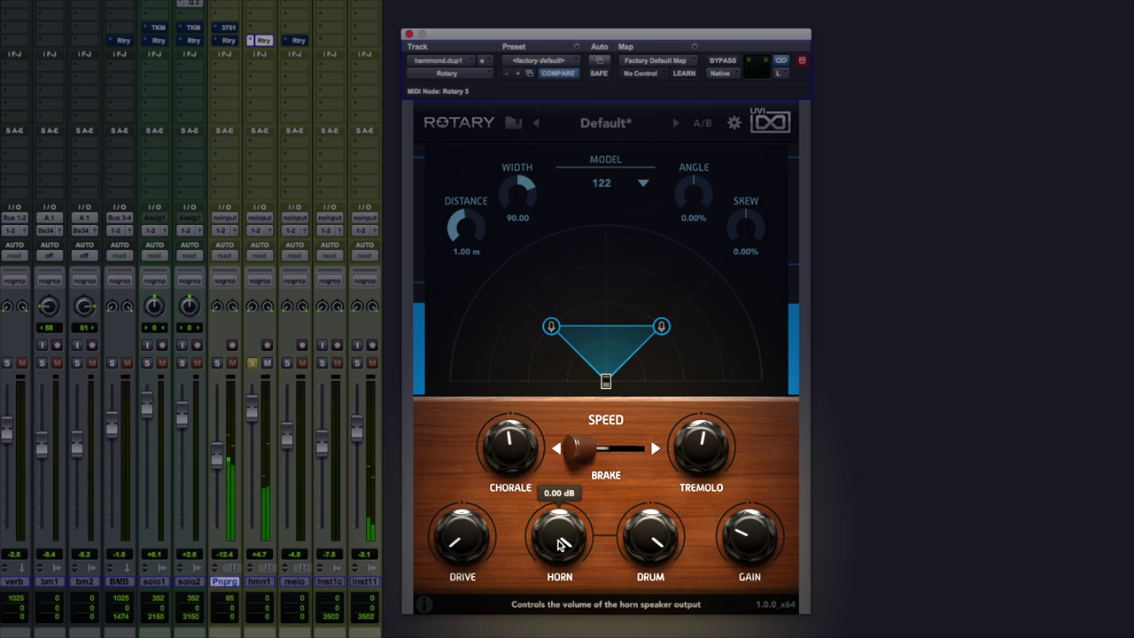
Step: Turn the horn and drum speaker levels down
drag(562, 537, 562, 507)
drag(650, 535, 647, 620)
drag(574, 549, 567, 539)
Step: Switch to tremolo, raise drive to 82.71% and set output gain to -2.00 dB
click(654, 454)
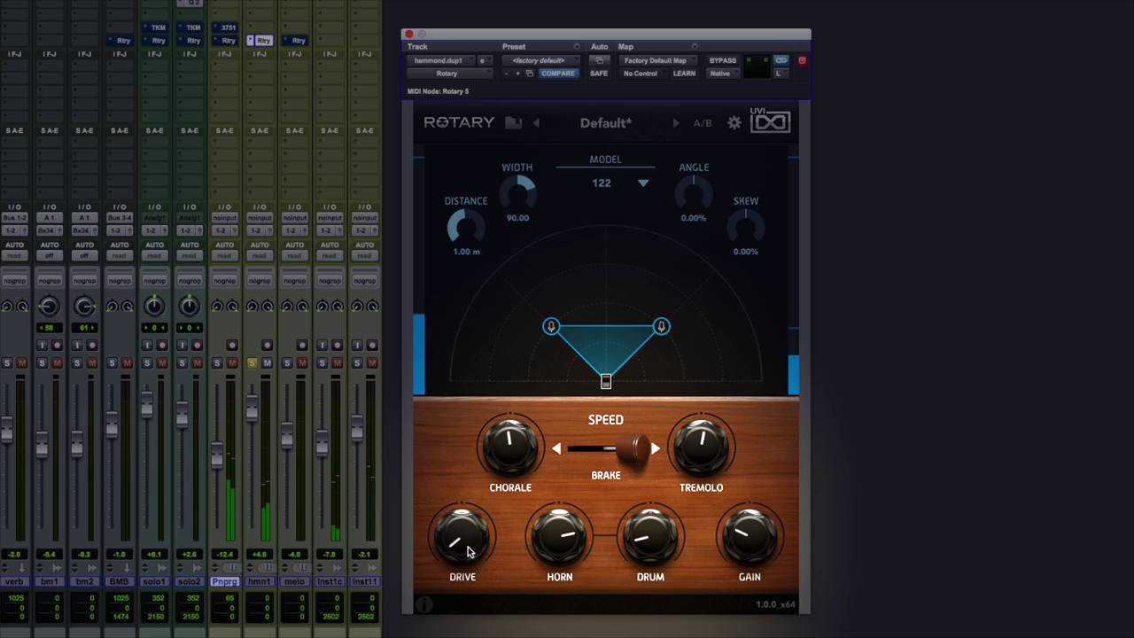
drag(458, 542, 482, 511)
drag(734, 550, 729, 559)
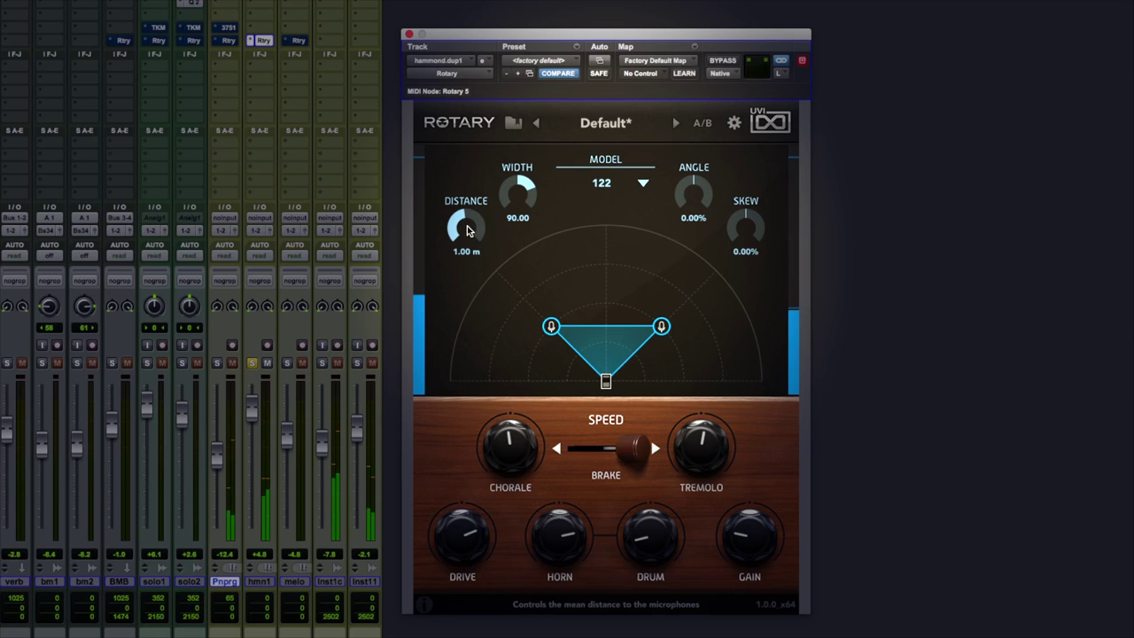
Step: Set mic distance to 1.74 m, width to 127.28, and speaker model to 16
drag(470, 230, 477, 157)
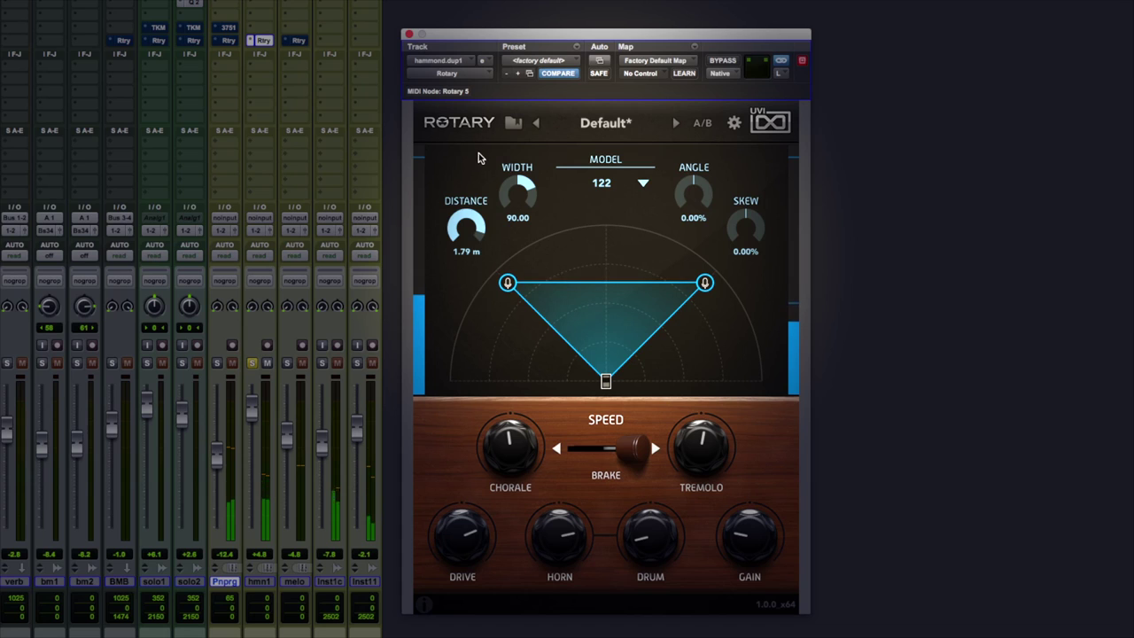
scroll(479, 222, up, 5)
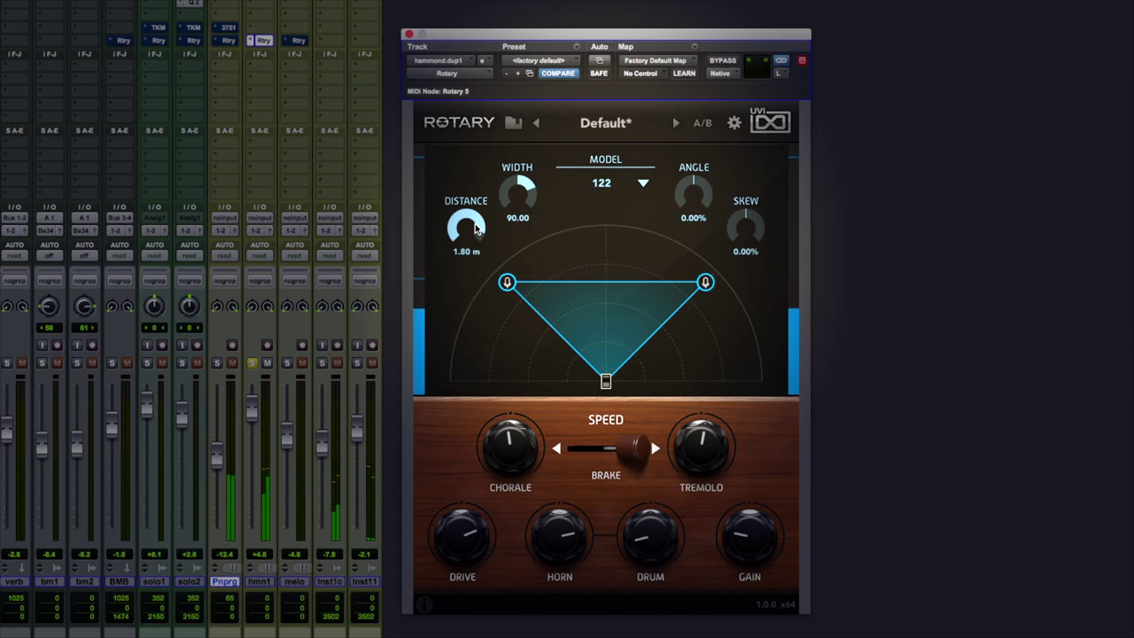
scroll(476, 228, down, 3)
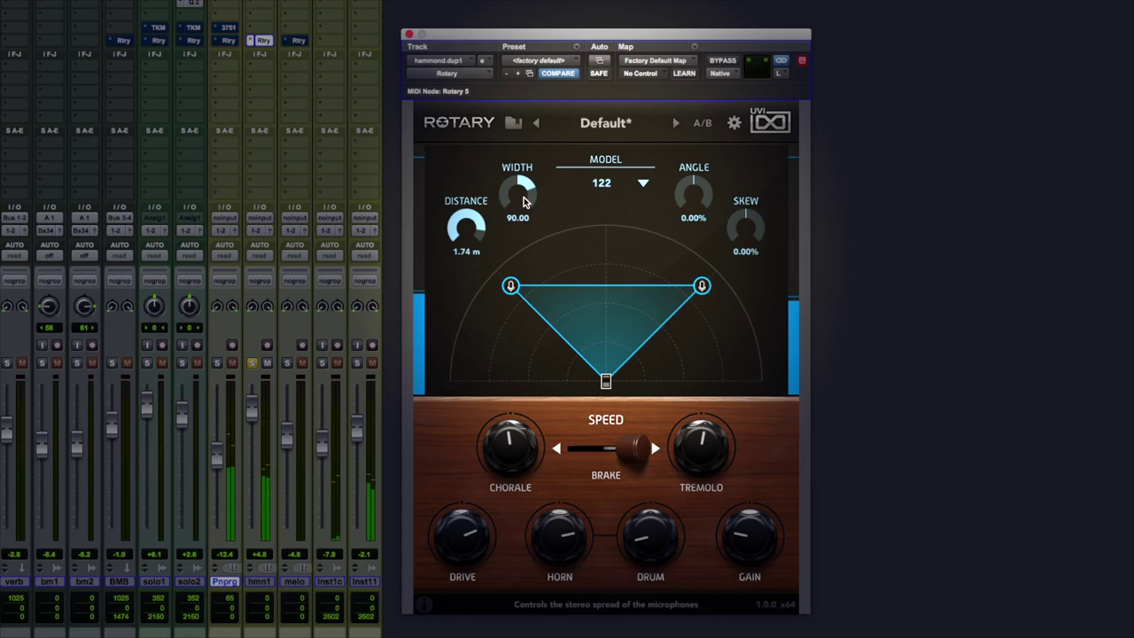
scroll(519, 183, up, 3)
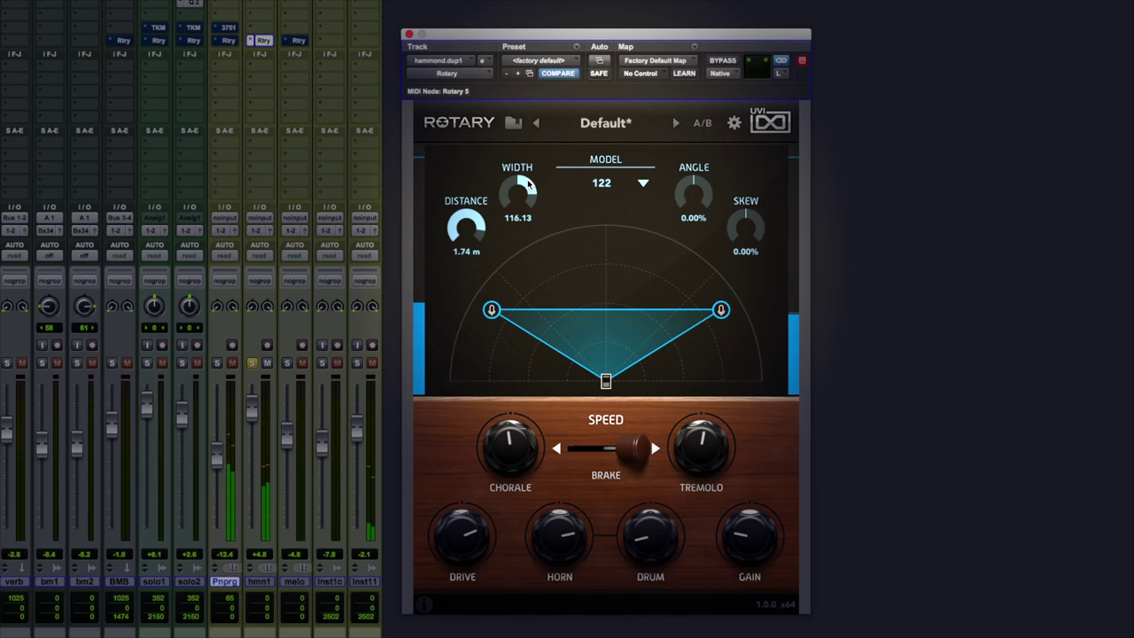
scroll(523, 186, up, 2)
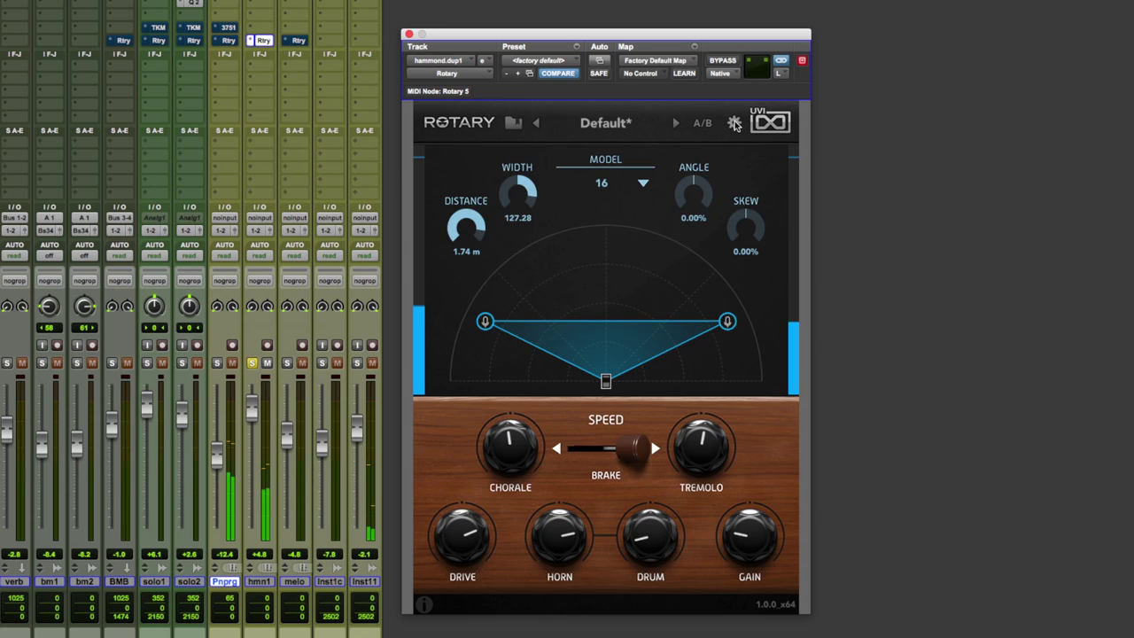
Step: In the advanced rotor settings, set the horn acceleration time to 100 ms
click(734, 124)
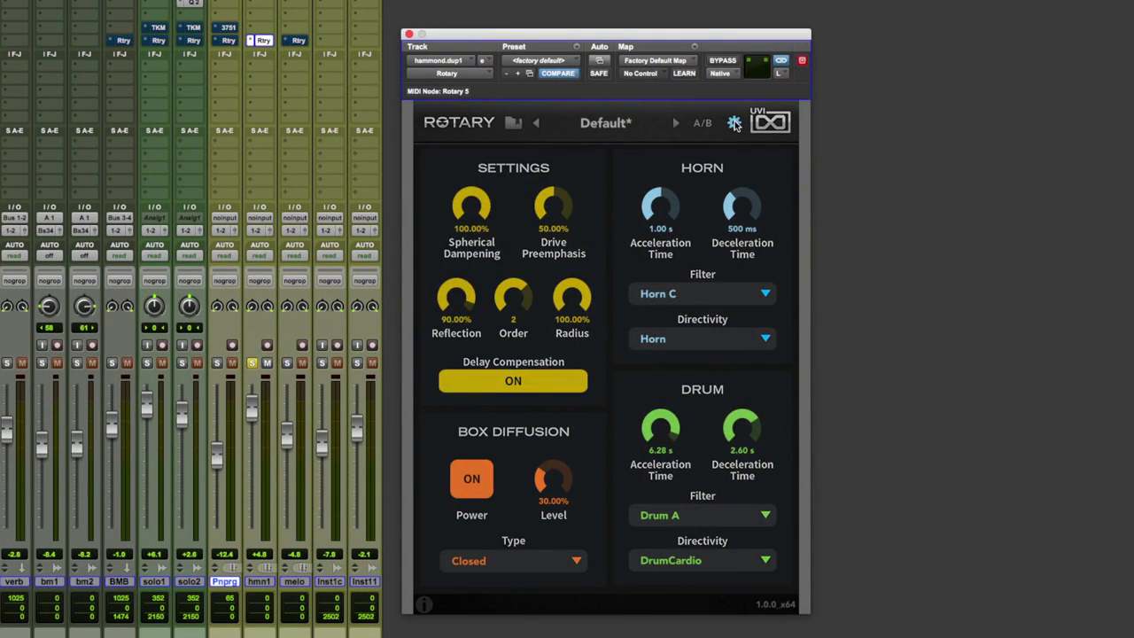
click(735, 124)
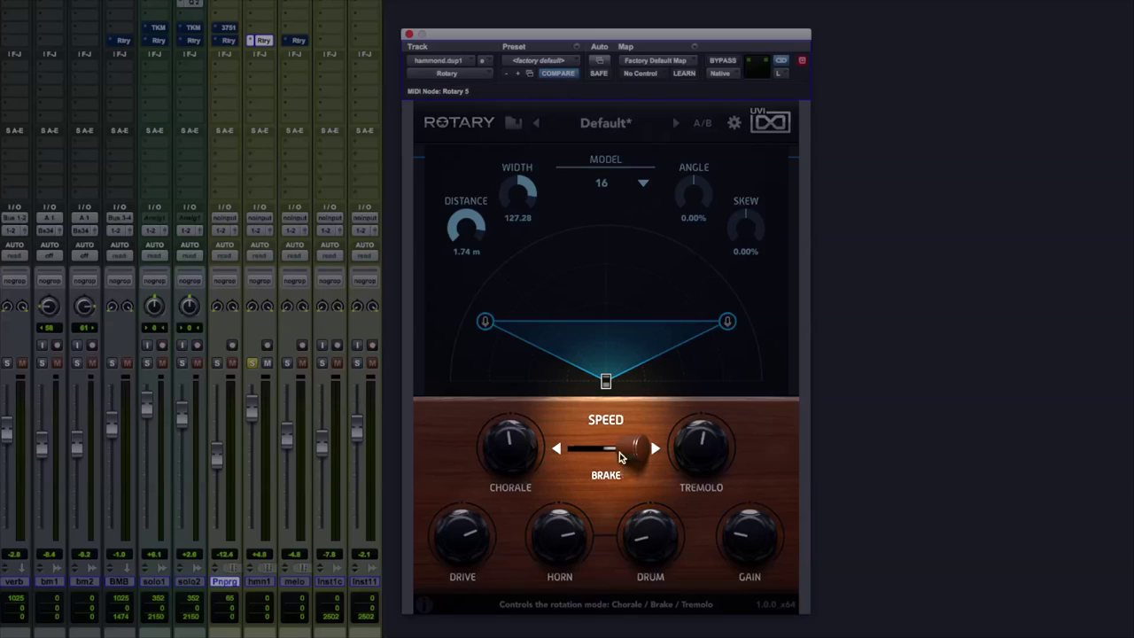
click(735, 124)
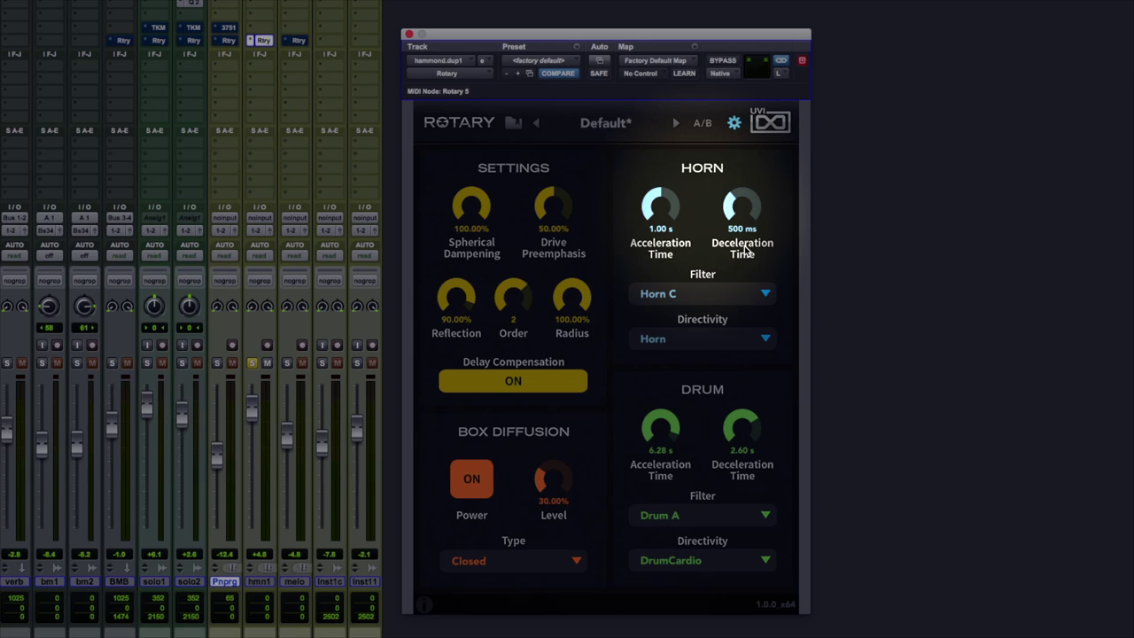
double_click(660, 255)
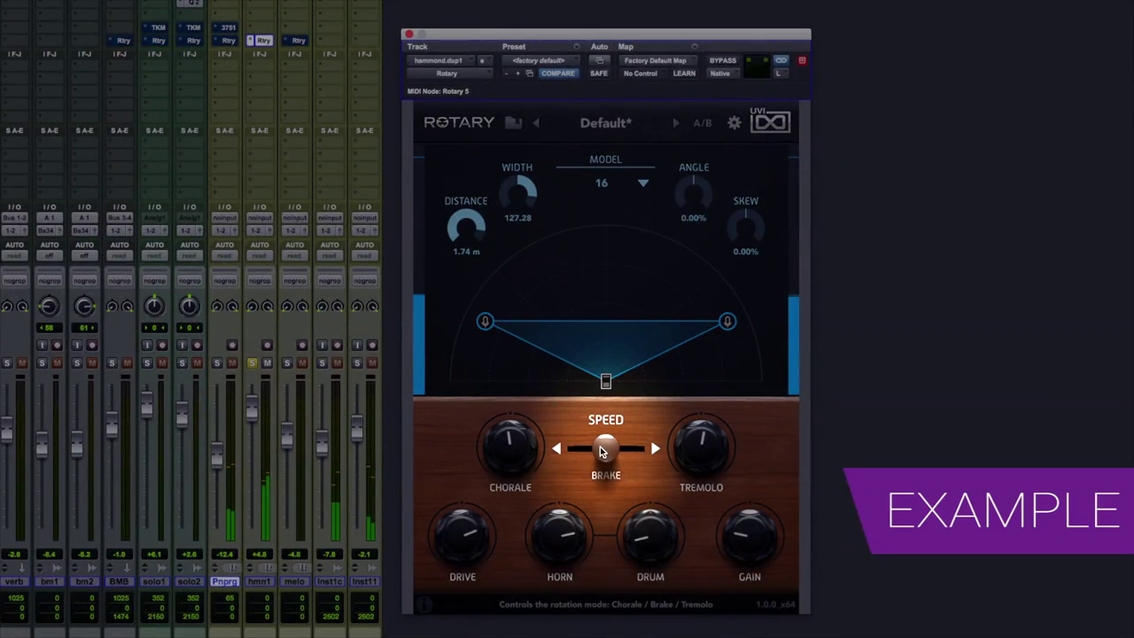
Step: Slide the rotor speed up to tremolo, then drop it back to brake
drag(601, 452, 630, 450)
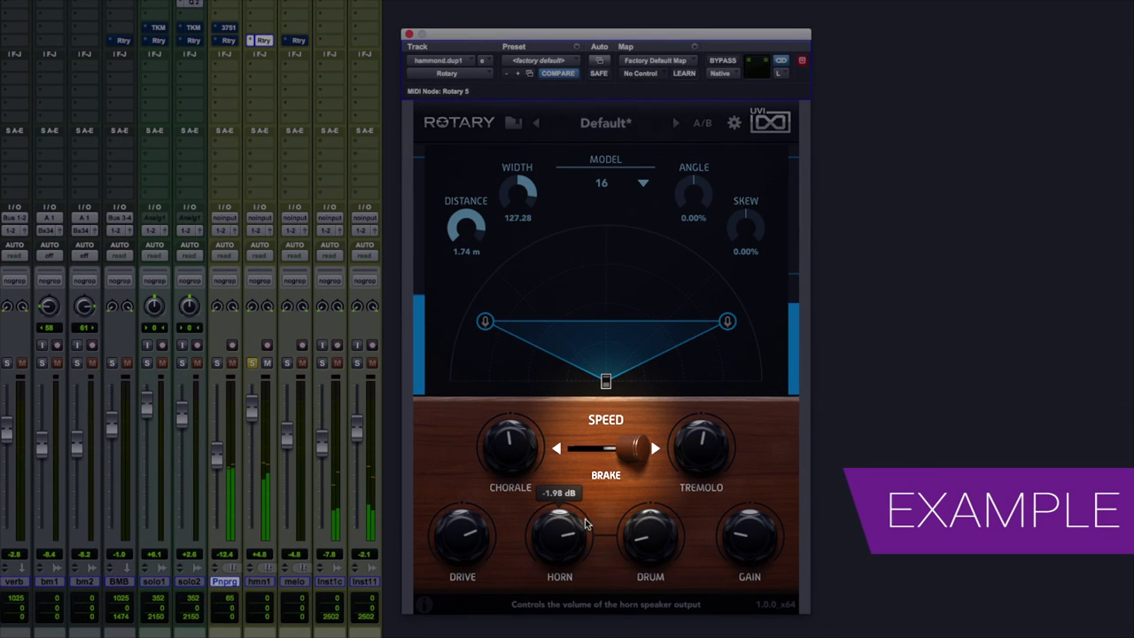
click(623, 454)
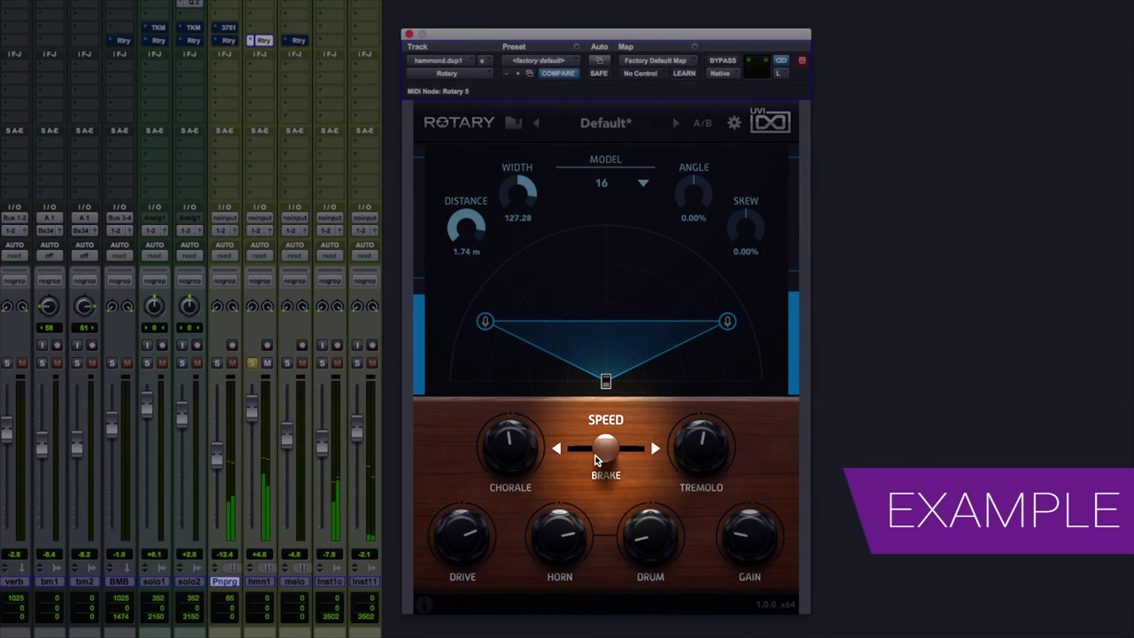
Step: Set horn acceleration time to 10.00 s, then test tremolo and return to brake
click(733, 122)
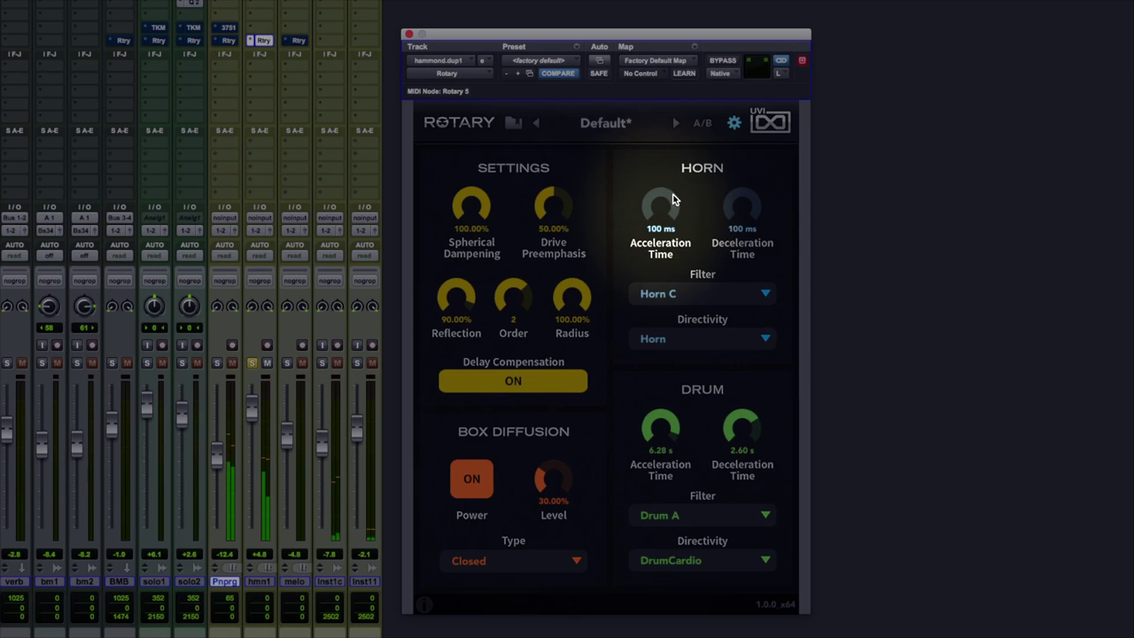
drag(669, 185, 681, 74)
click(734, 122)
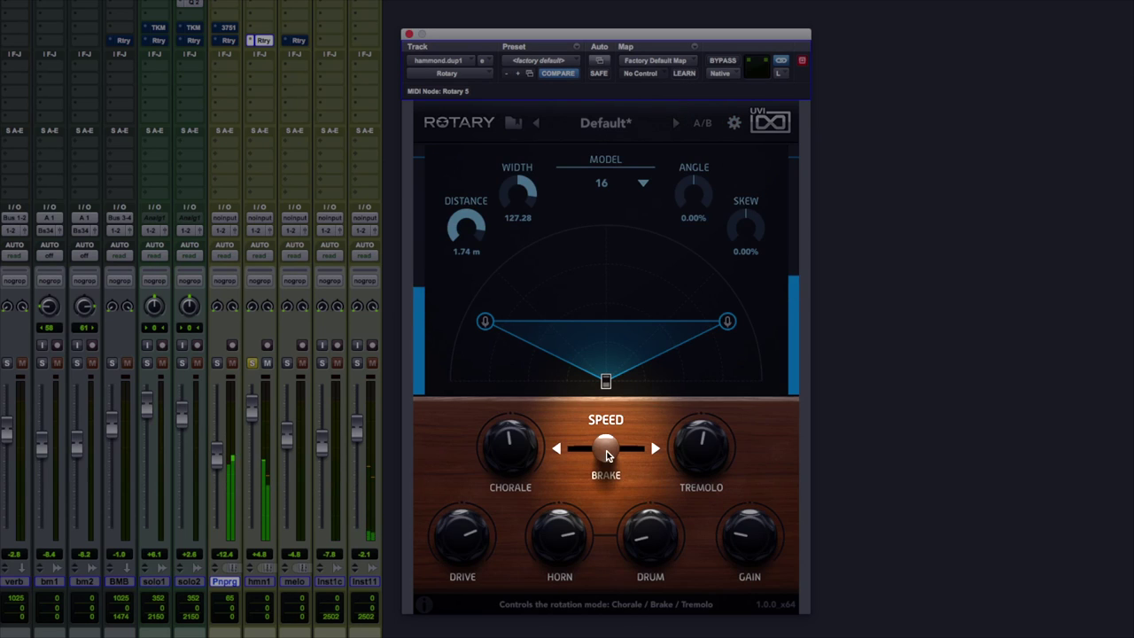
drag(604, 454, 640, 449)
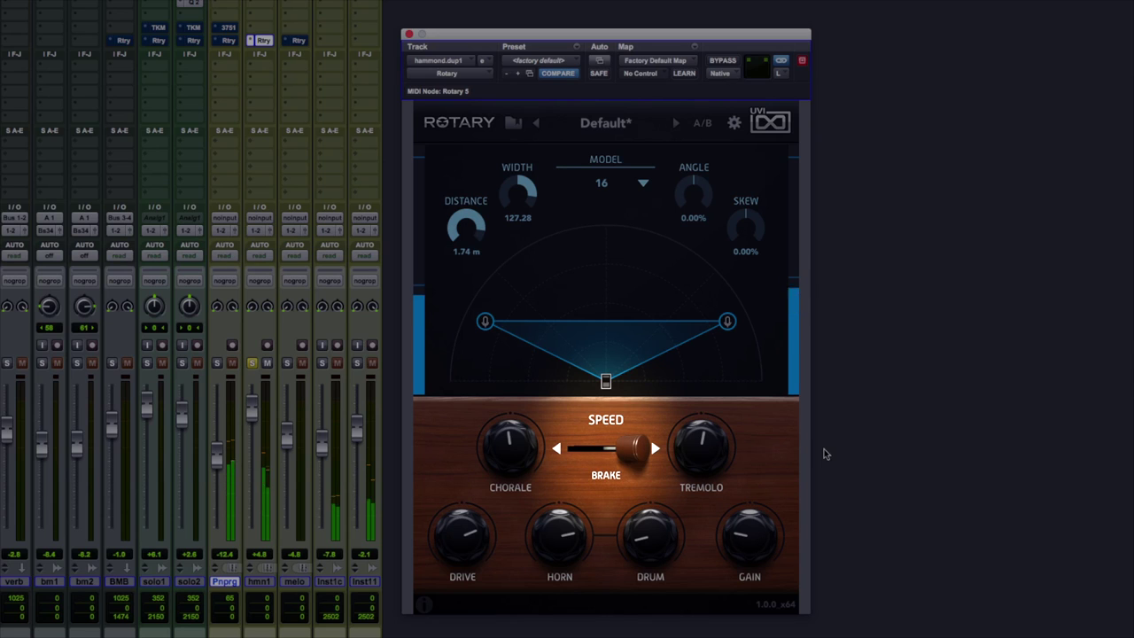
drag(640, 458, 605, 458)
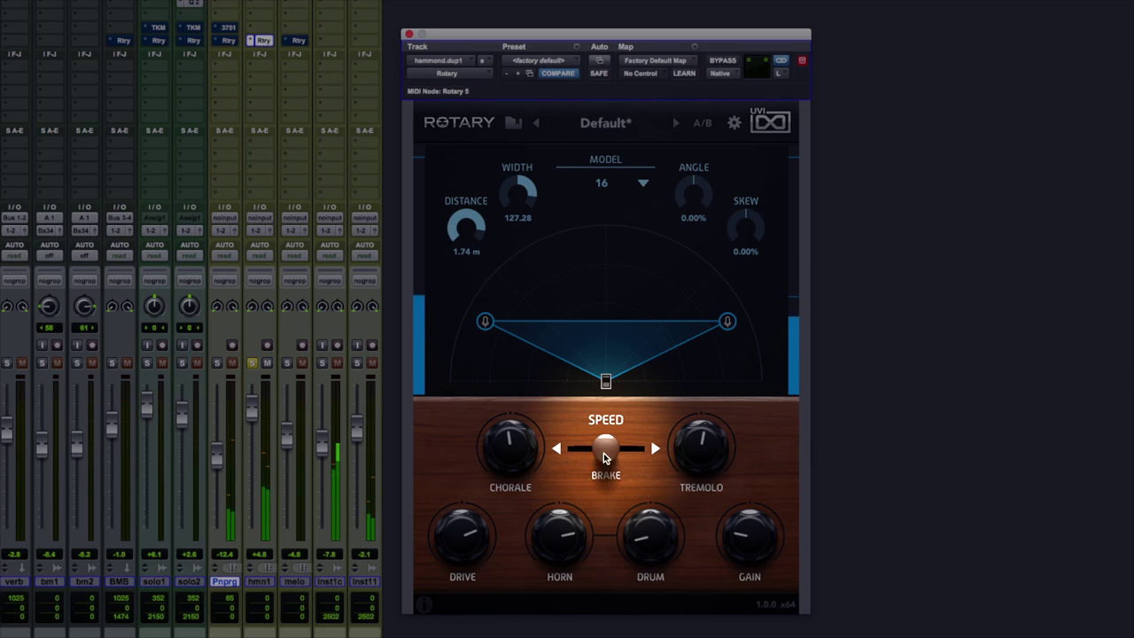
Step: Check the detailed settings again and switch the rotor speed to tremolo
click(734, 122)
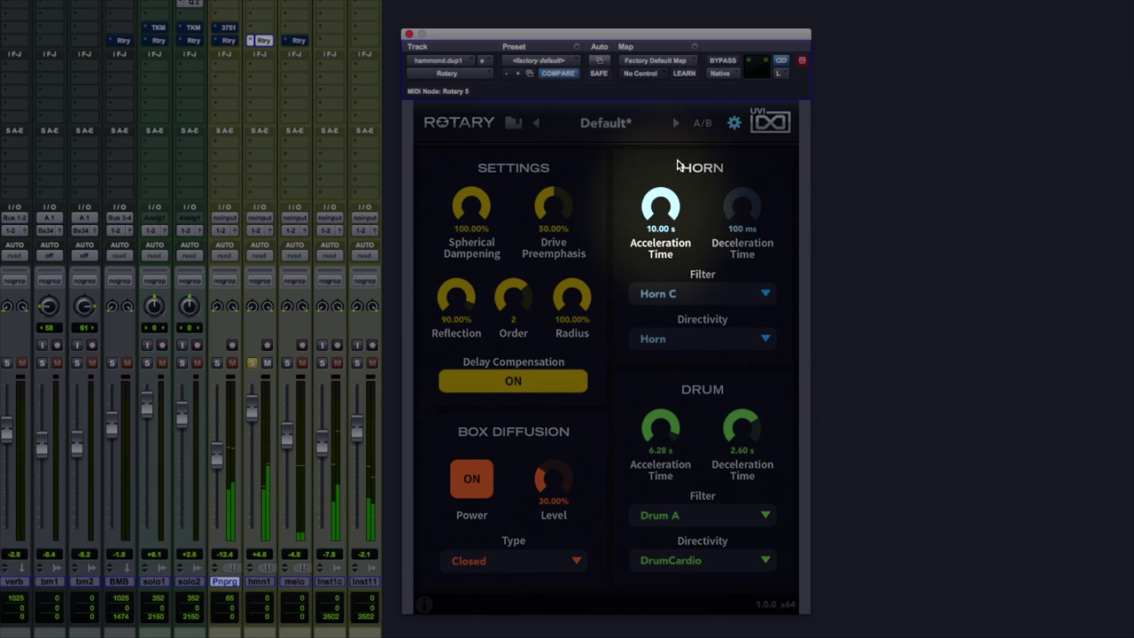
click(734, 123)
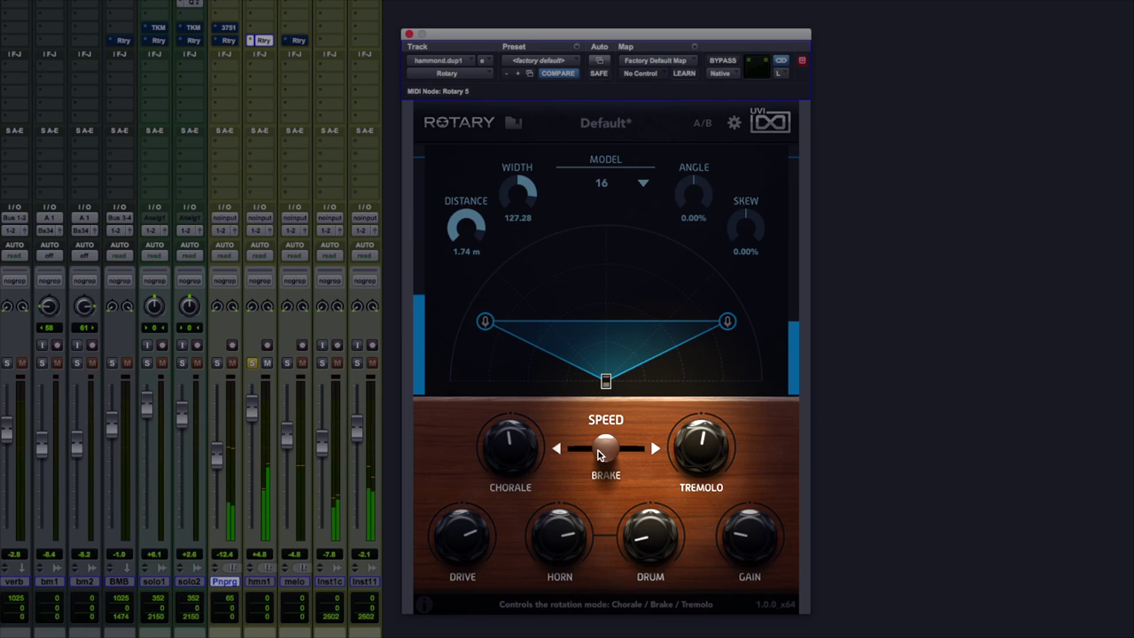
drag(605, 449, 646, 451)
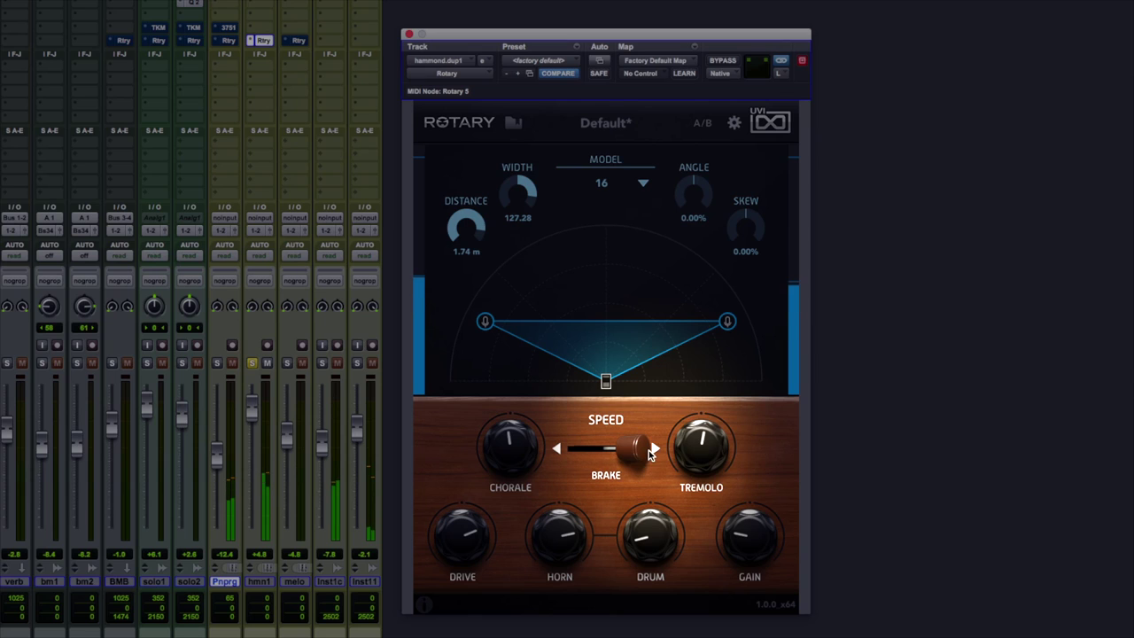
Step: Raise the tremolo rate to about 9.8 Hz, toggling speed to brake and back to tremolo
mouse_move(700, 456)
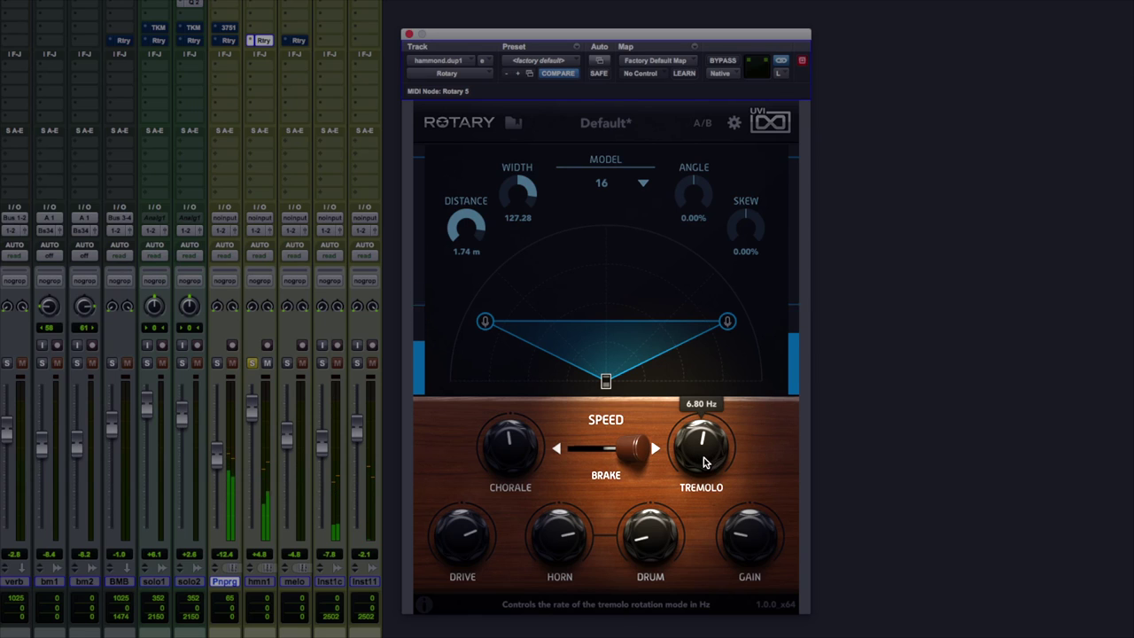
drag(706, 467, 714, 389)
drag(631, 450, 605, 455)
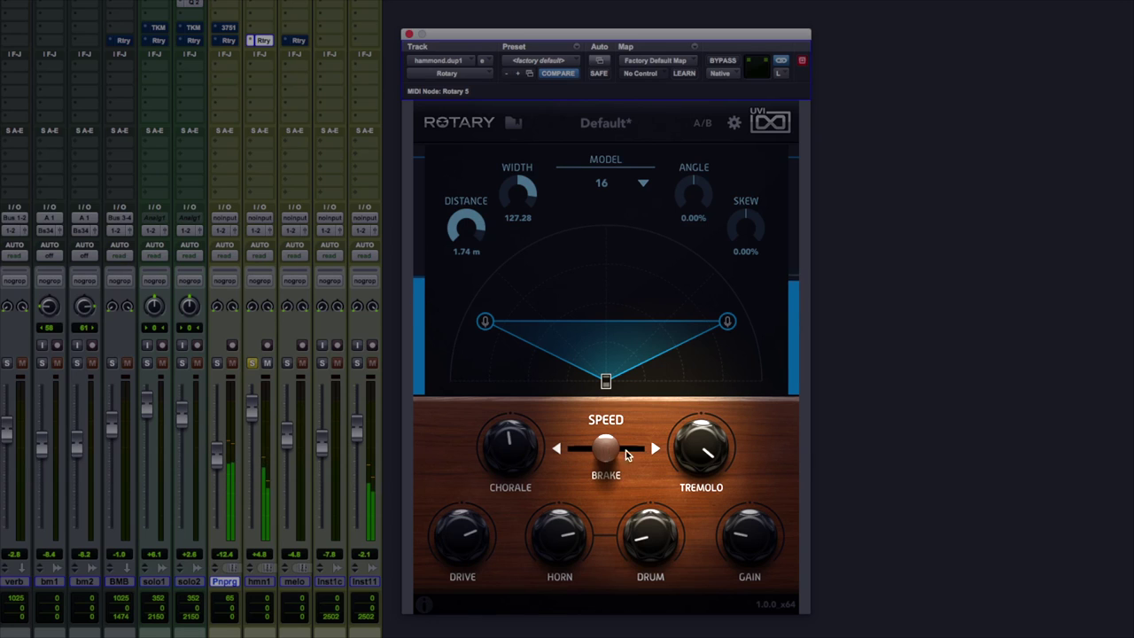
click(654, 450)
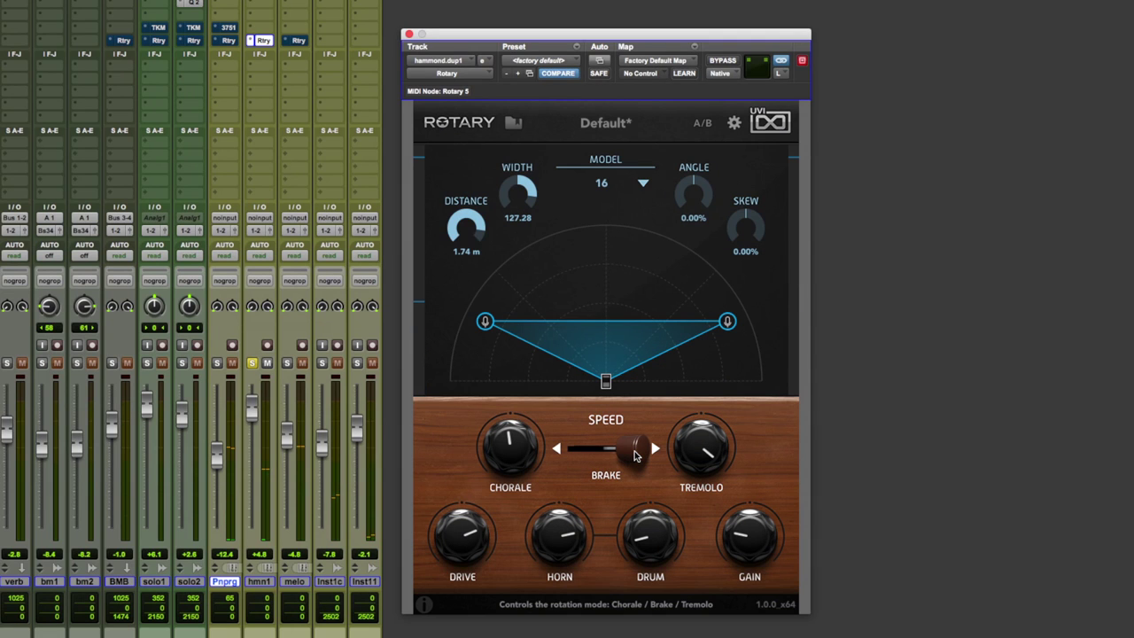
Step: Open the detailed settings, turn box diffusion off and choose the Open diffusion type
click(736, 125)
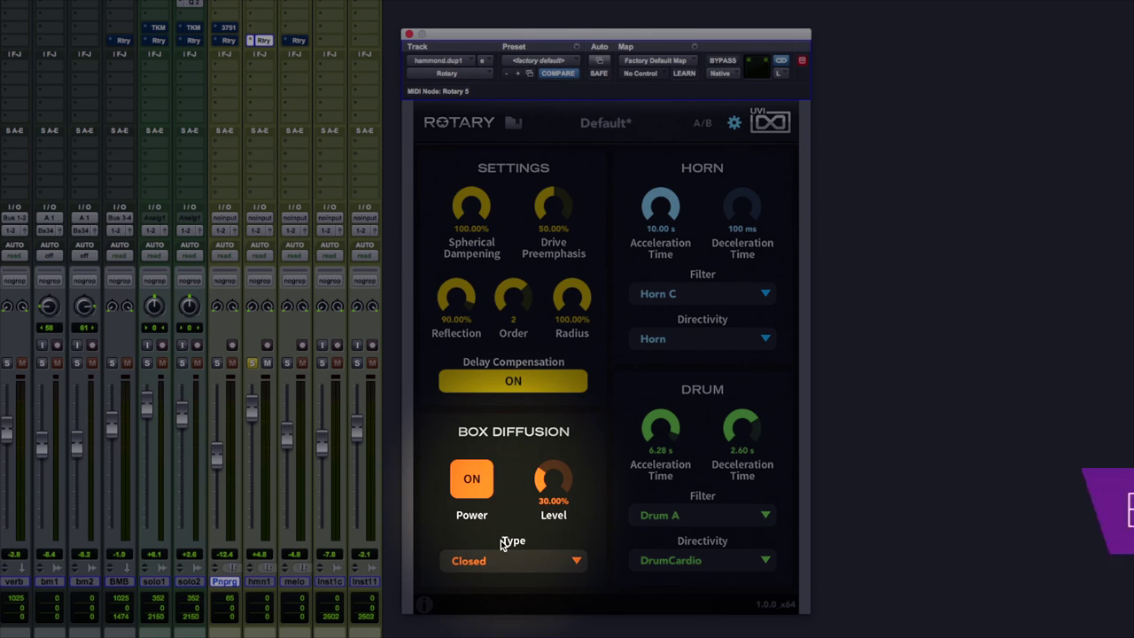
click(470, 486)
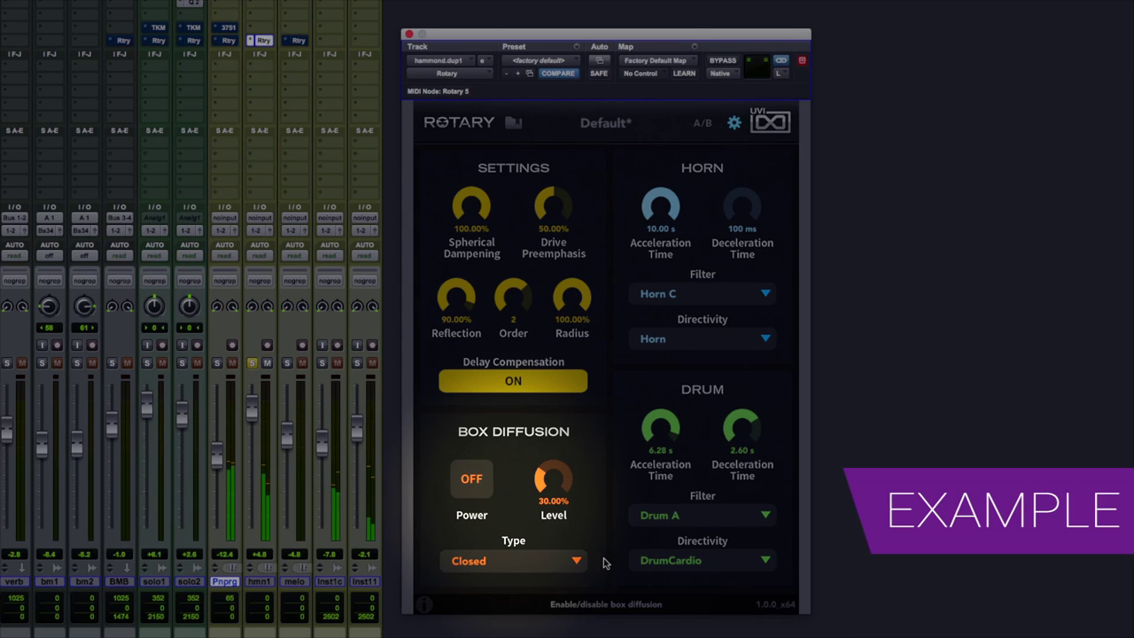
click(560, 567)
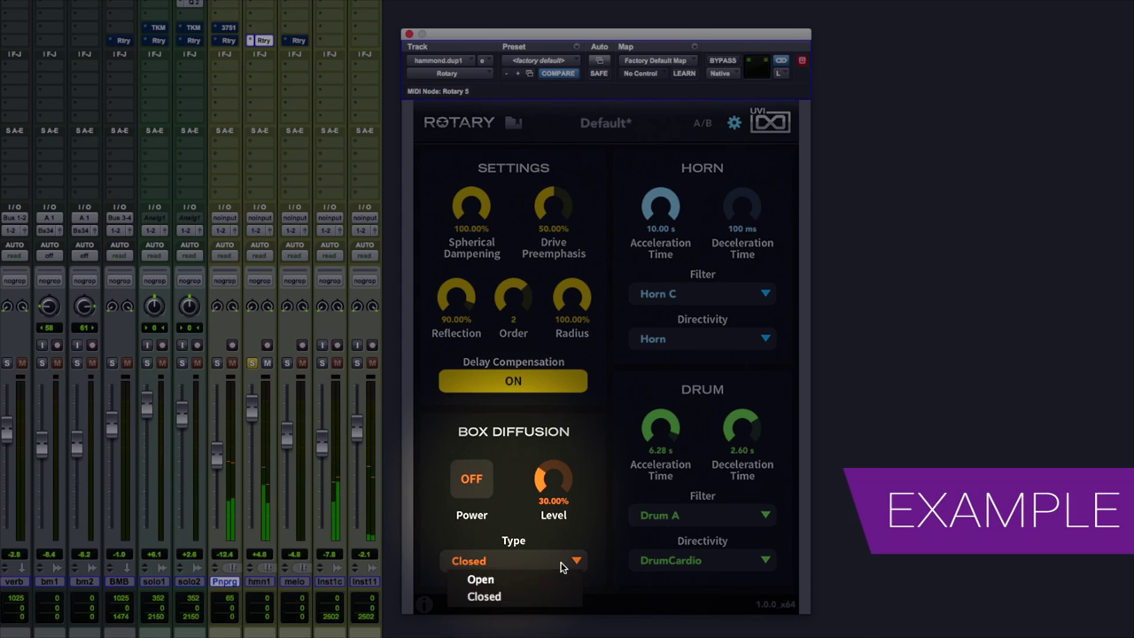
click(516, 581)
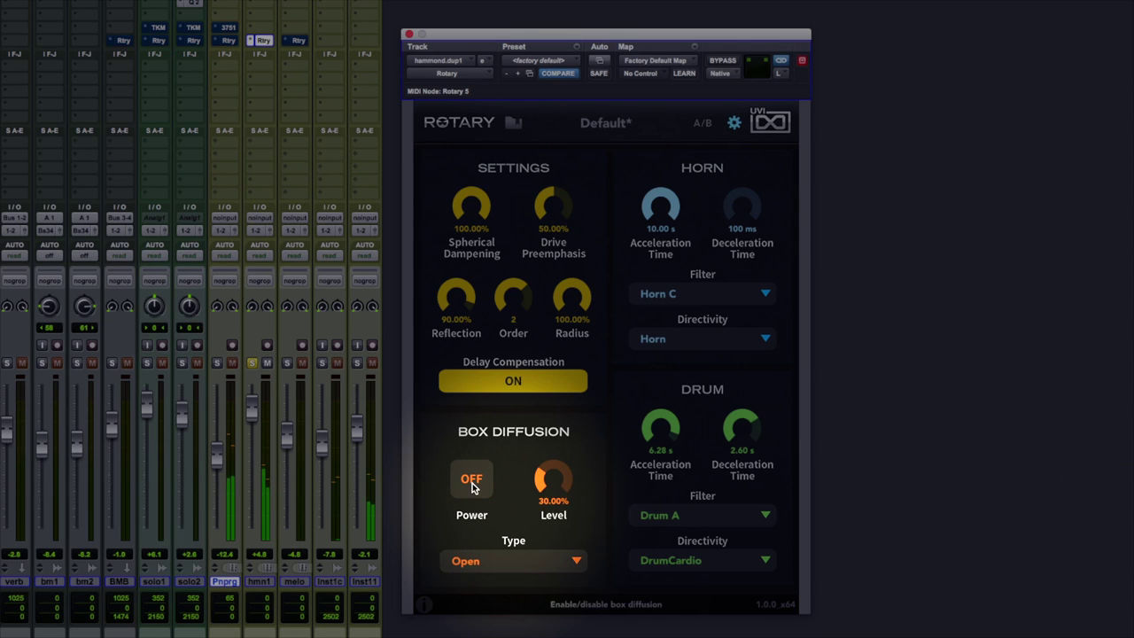
Step: Turn box diffusion on, switch its type to Closed, then turn it off again
click(472, 487)
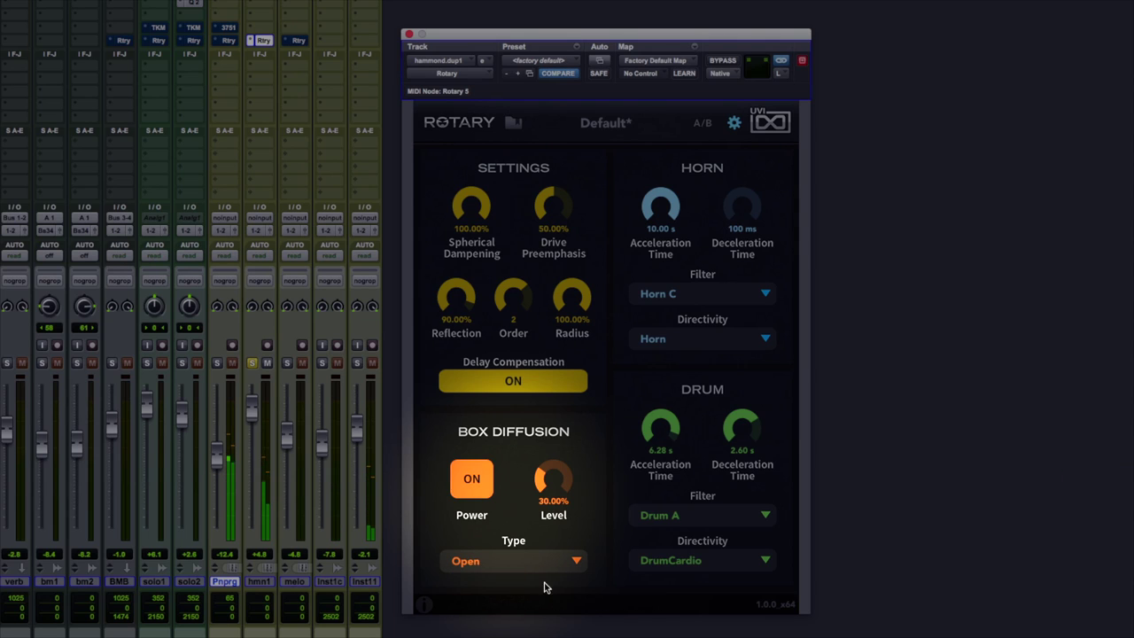
click(521, 567)
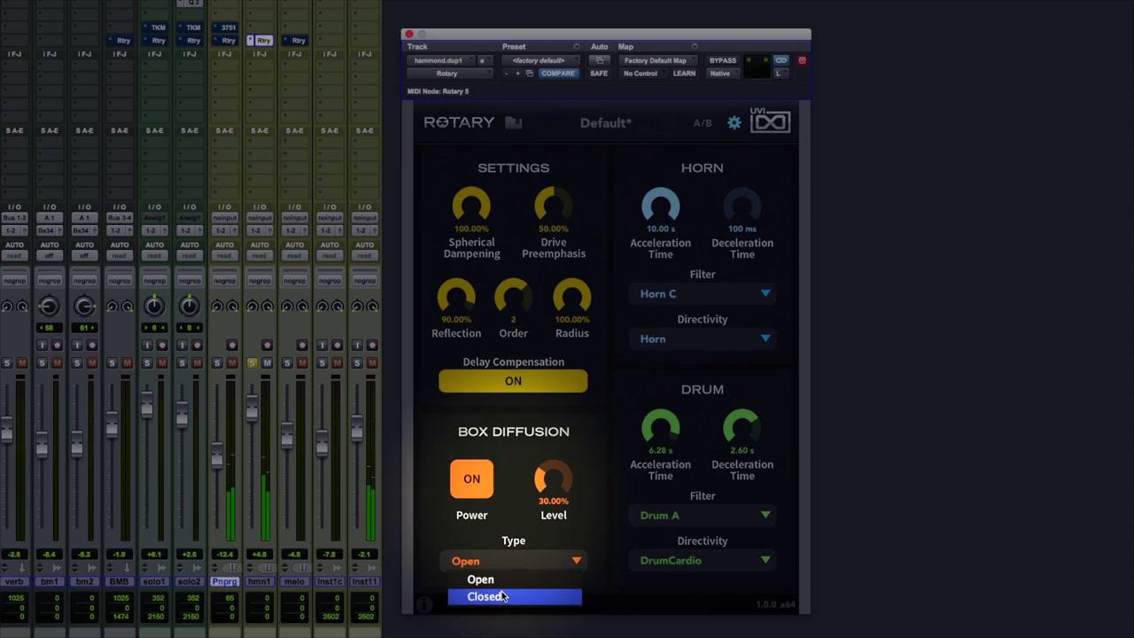
click(503, 597)
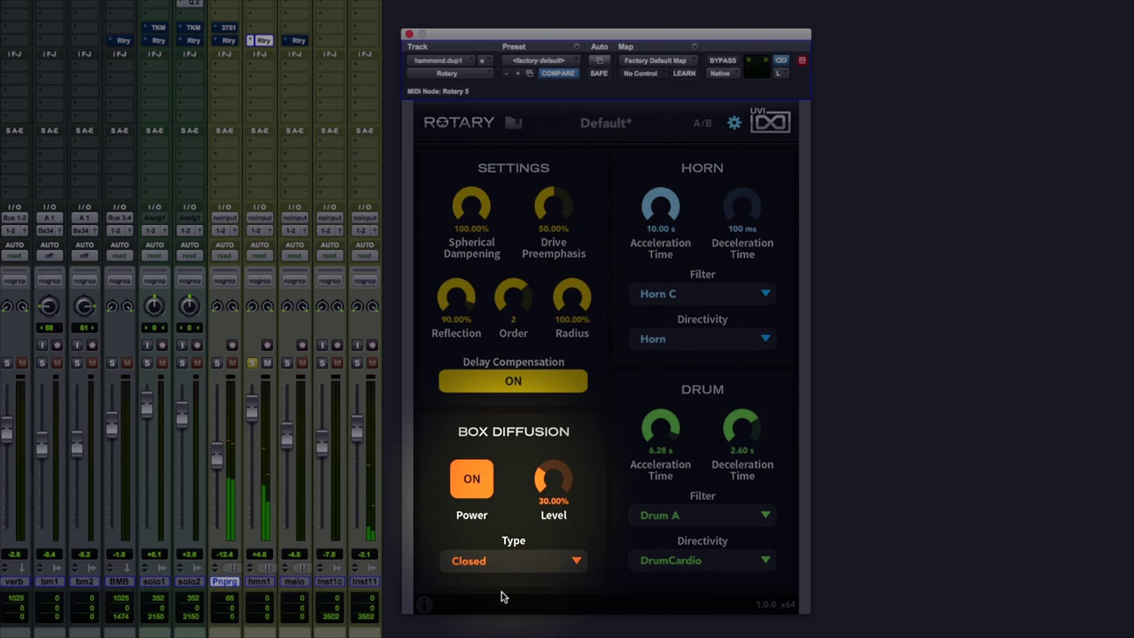
click(475, 482)
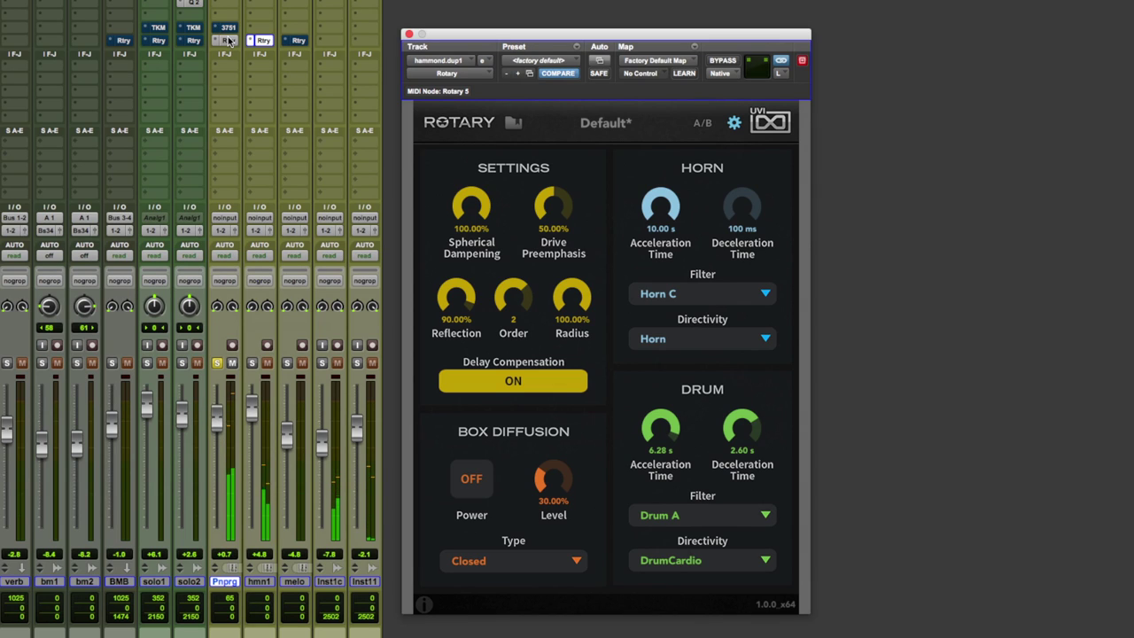
Step: Show the Pnprg piano's rotary instance and A/B it by toggling bypass on then off
click(229, 41)
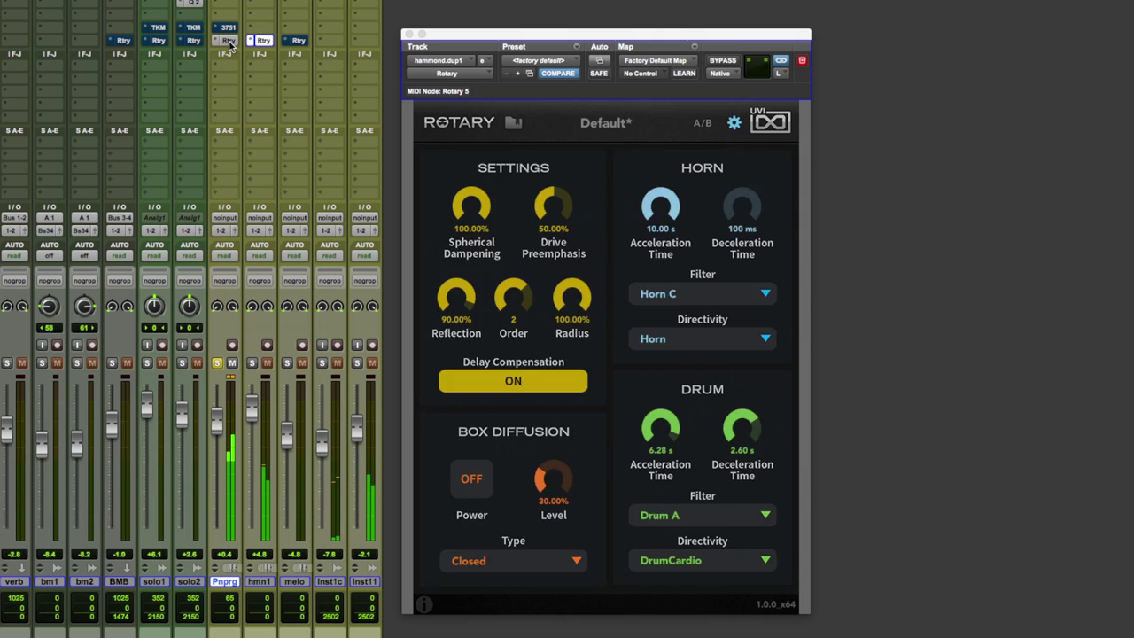
click(723, 61)
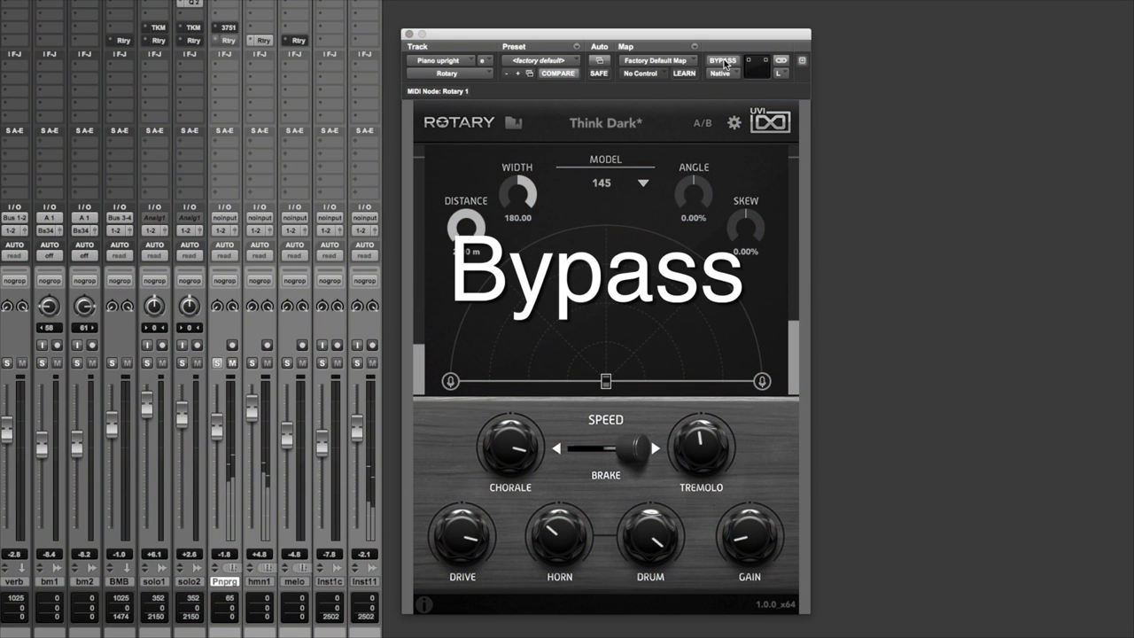
click(723, 61)
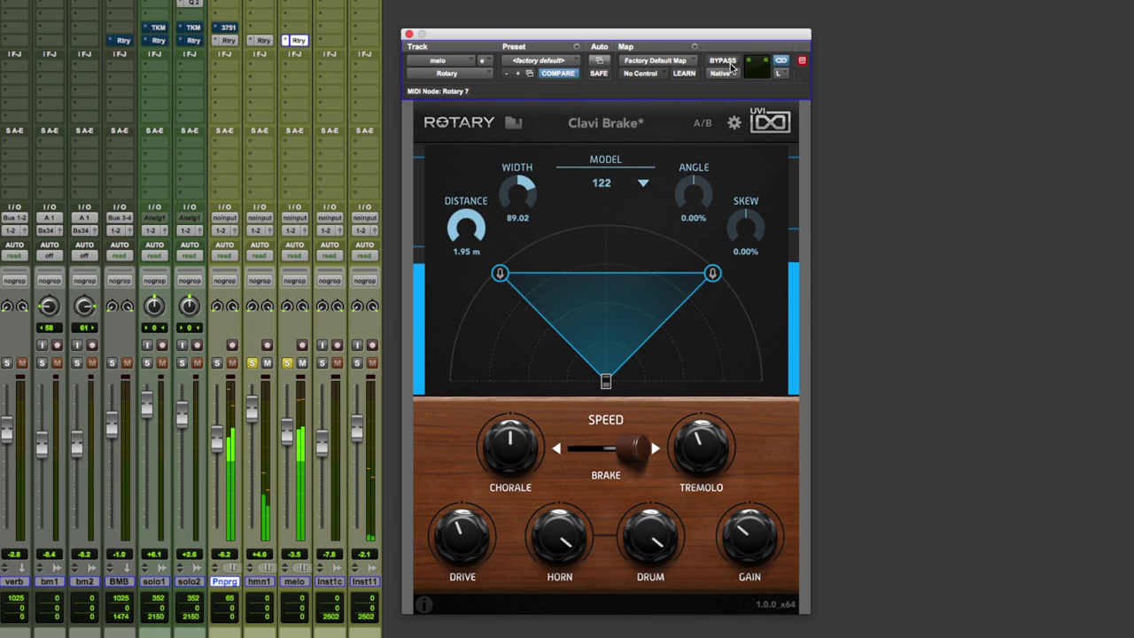
Step: Solo the Pnprg channel and show the BMB track's RotoVibe rotary instance
key(shift+s)
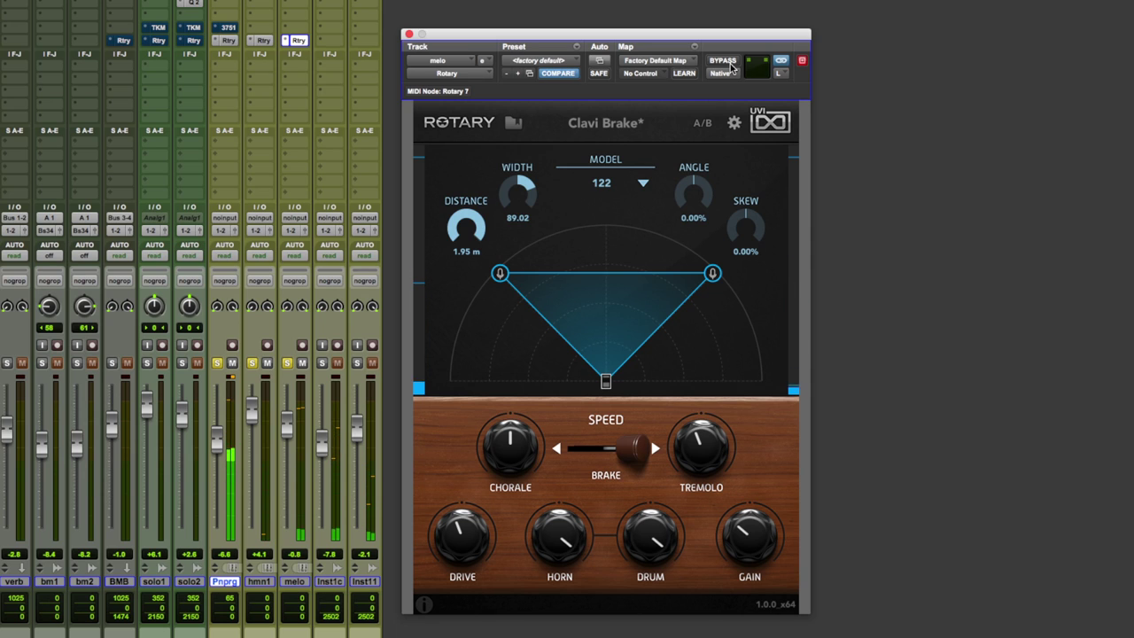
drag(439, 60, 427, 88)
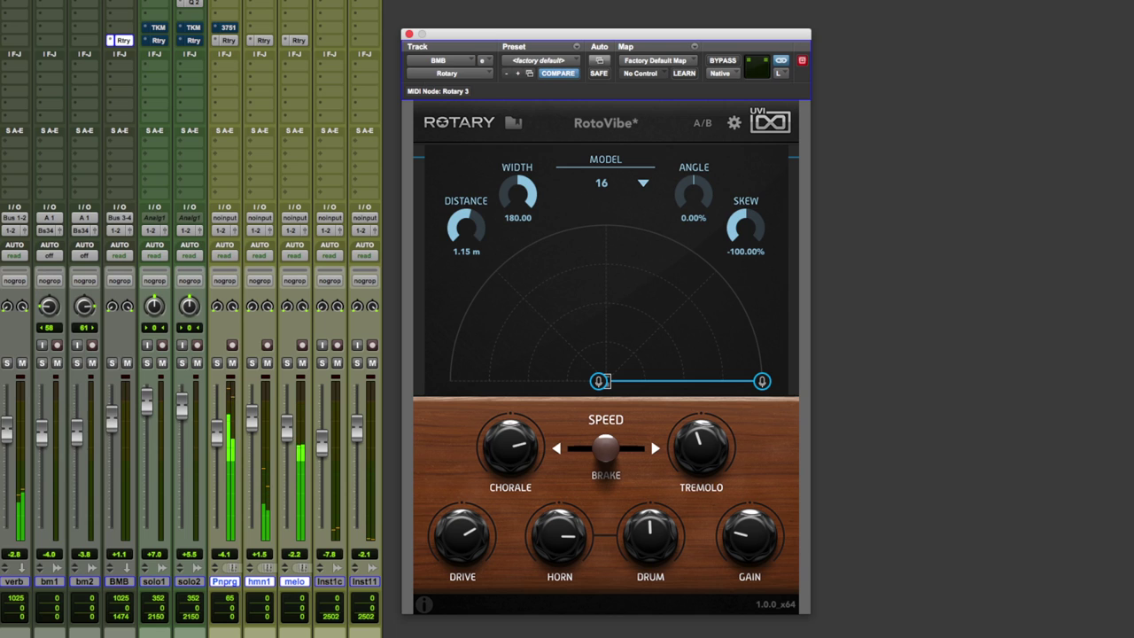
super+click(260, 41)
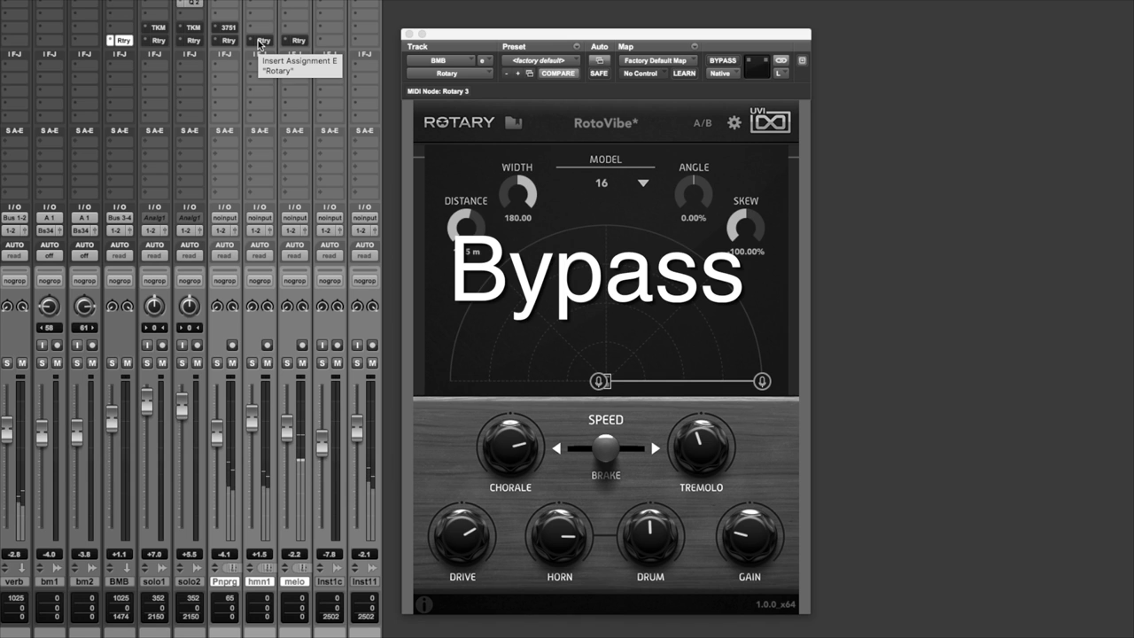
super+click(259, 41)
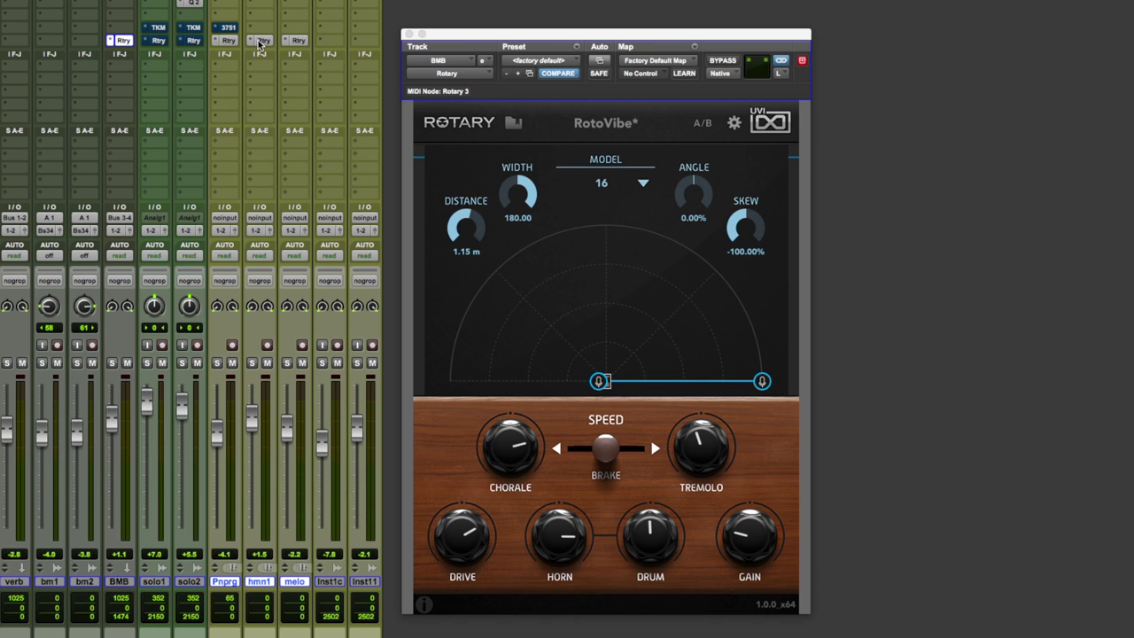
click(735, 123)
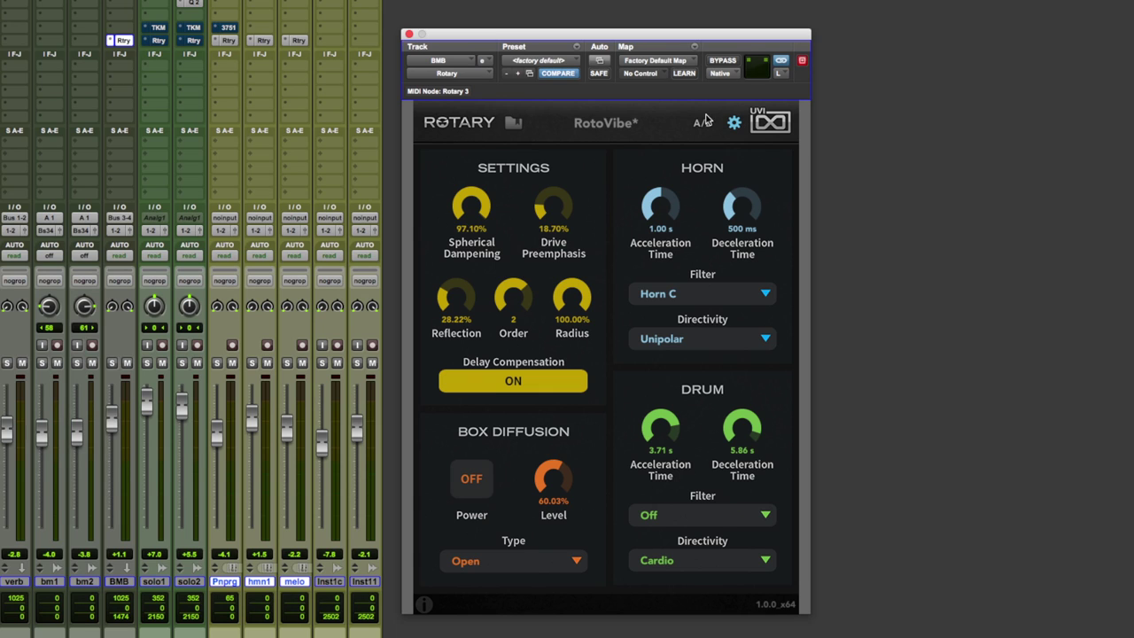
click(735, 123)
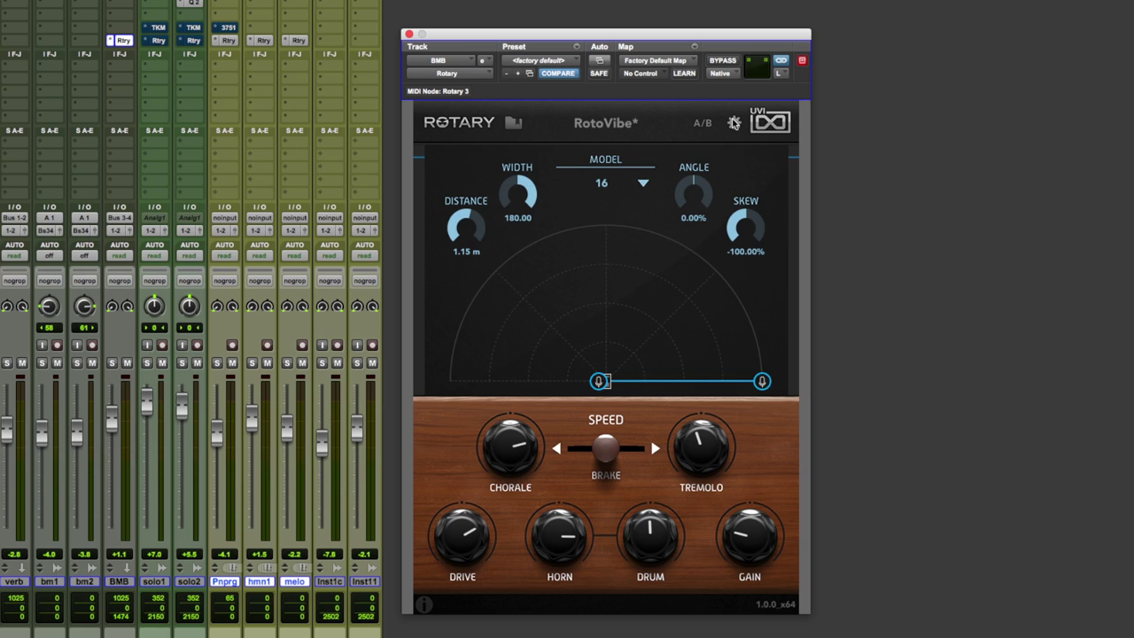
click(734, 123)
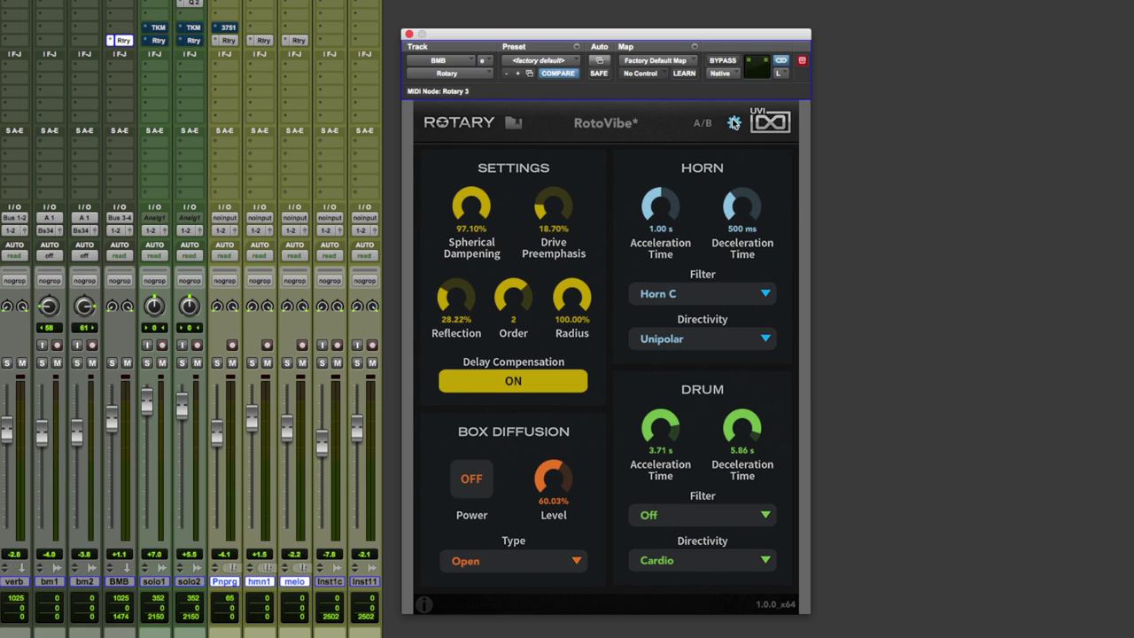
click(735, 123)
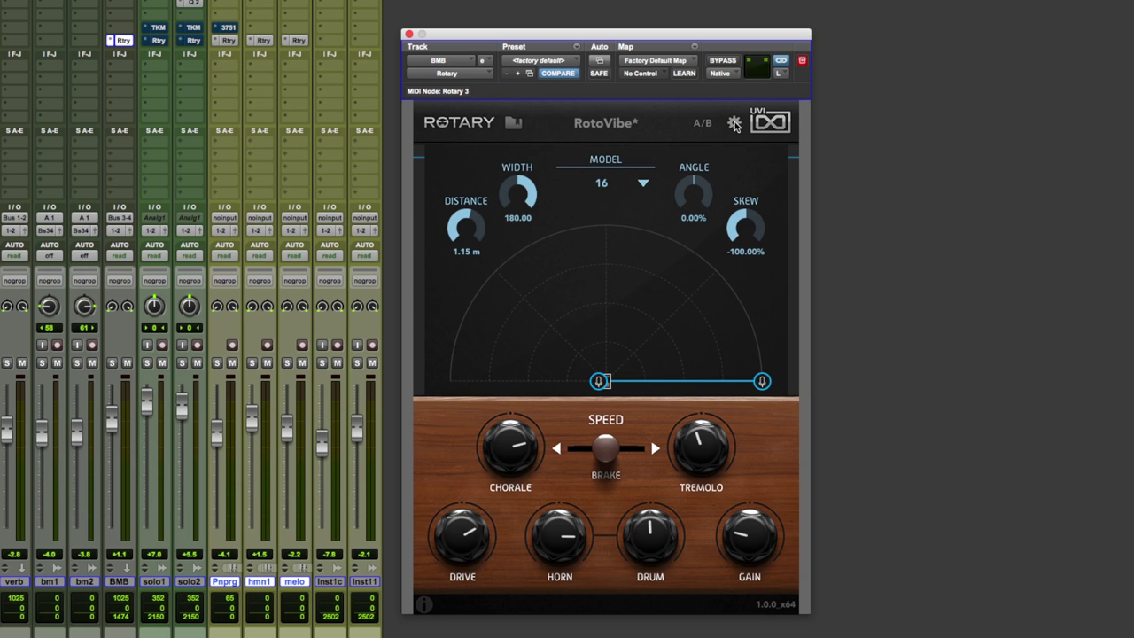